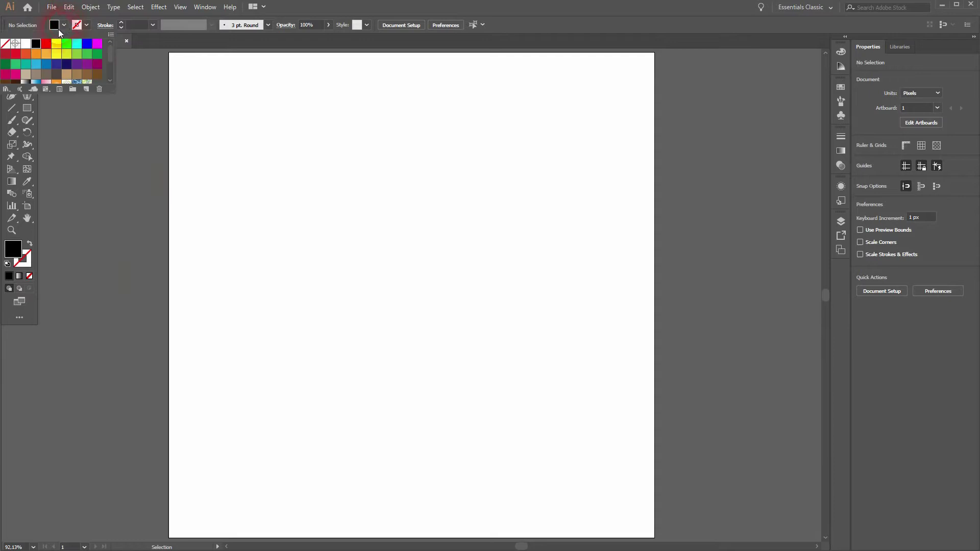
Step: With a black fill and no stroke, draw a rectangle about 181 × 77 px in the upper part of the artboard
click(85, 26)
click(85, 25)
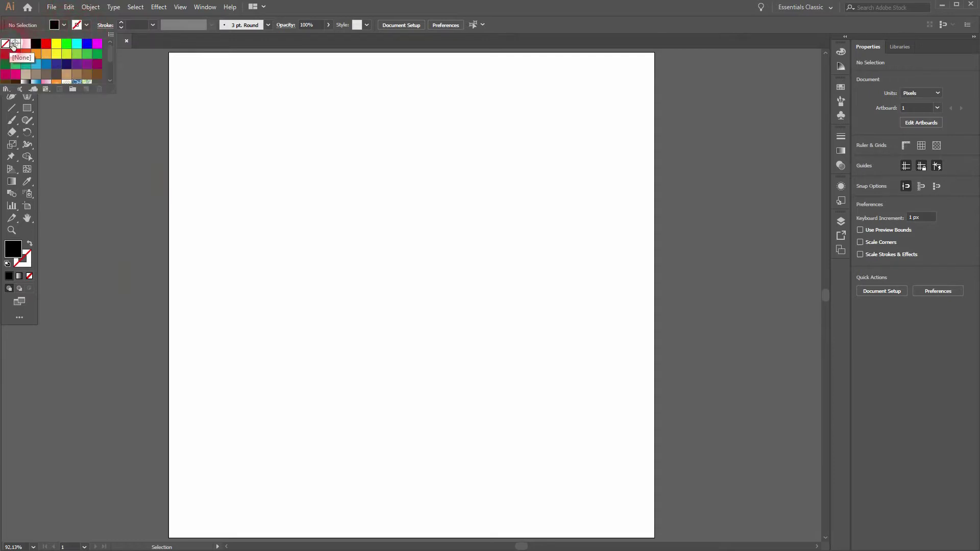
click(69, 170)
drag(33, 109, 64, 109)
drag(291, 173, 403, 223)
Step: Fully round the two left corners of the black rectangle
key(a)
drag(288, 243, 383, 200)
key(v)
click(183, 205)
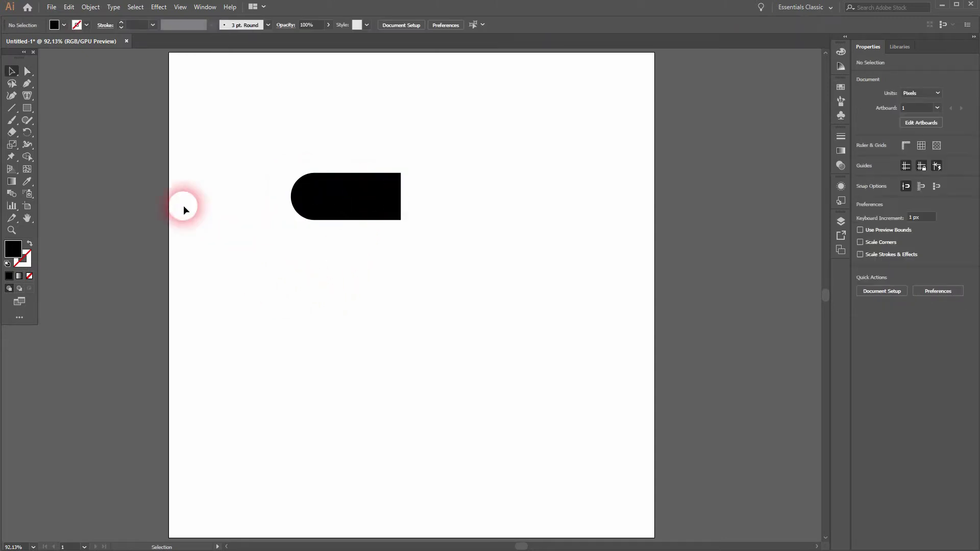
Step: Draw a thinner rectangle about 194 × 33 px beside the black shape and fill it red
click(28, 107)
drag(455, 188, 577, 213)
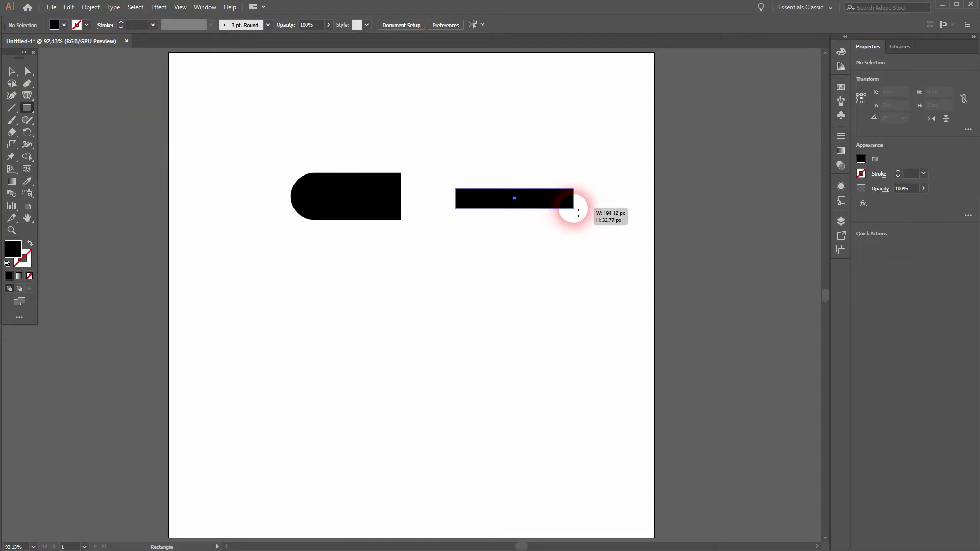
click(64, 25)
click(51, 48)
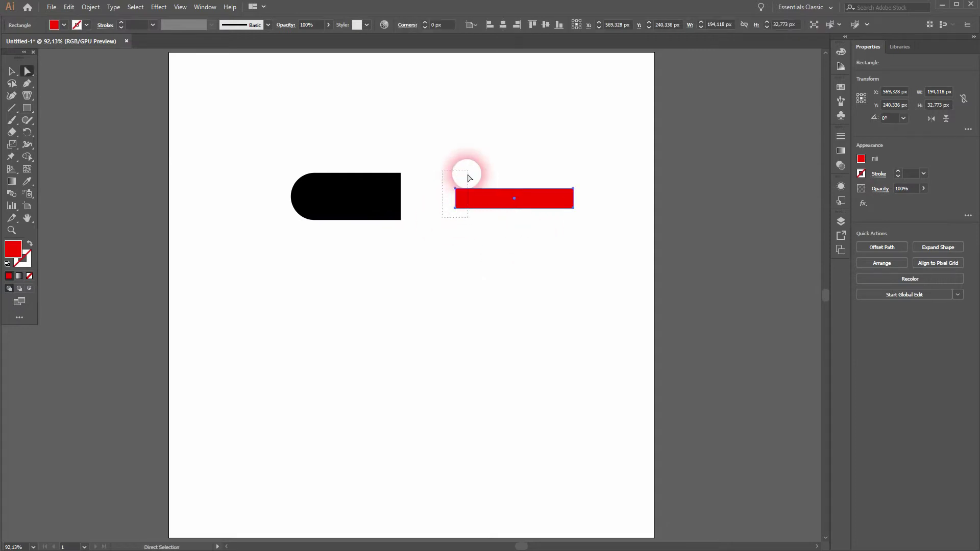
Step: Fully round the two left corners of the red rectangle
key(a)
click(459, 203)
drag(464, 203, 531, 205)
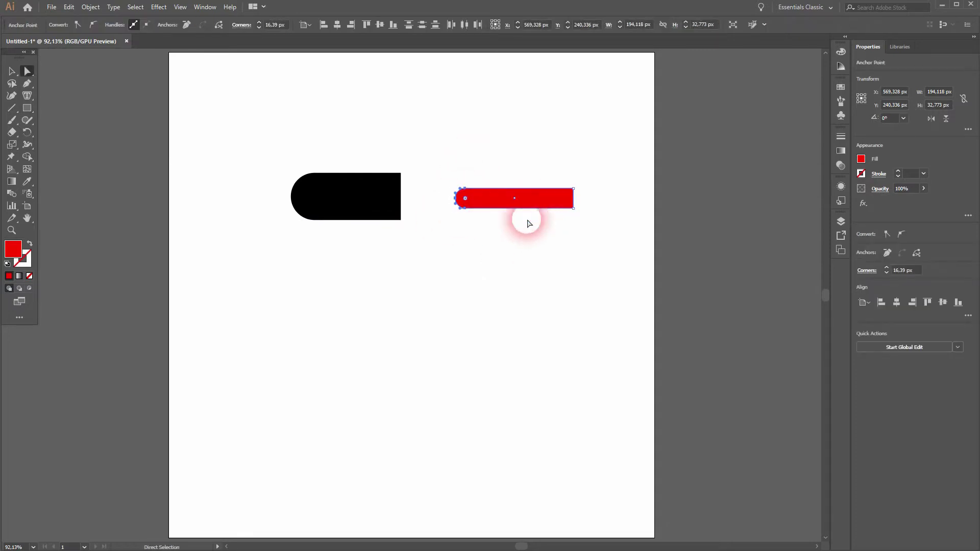
Step: Centre the black and red shapes on the artboard both horizontally and vertically
key(v)
drag(301, 268, 607, 127)
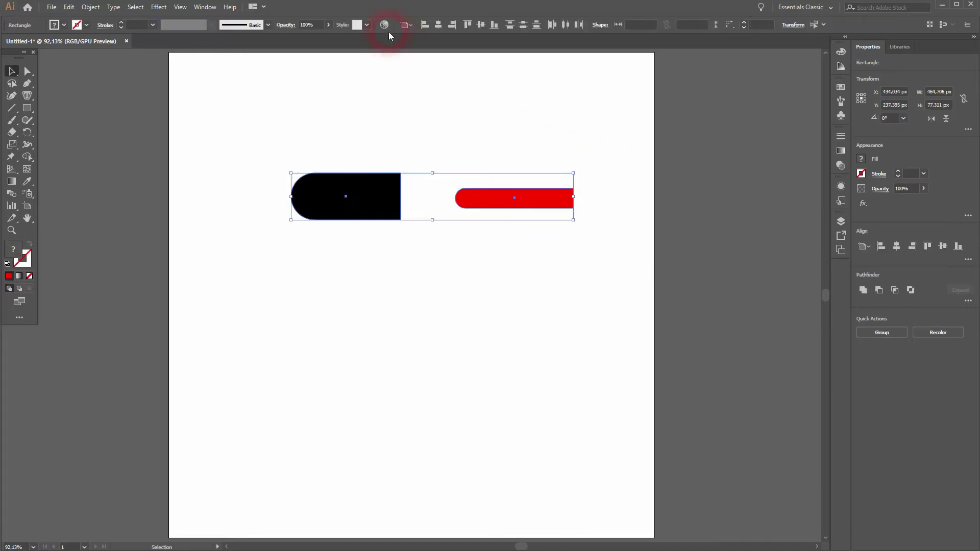
click(444, 24)
click(483, 24)
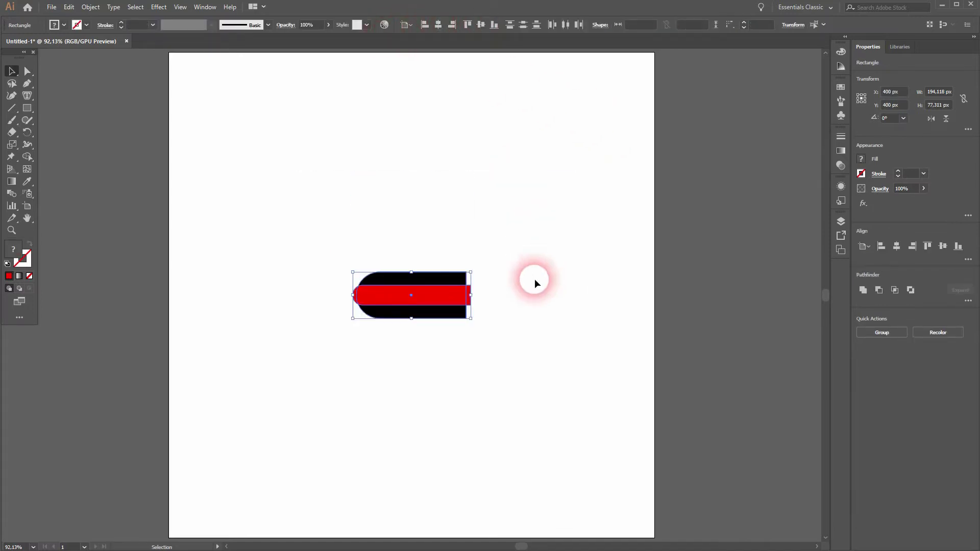
click(501, 302)
scroll(400, 285, up, 4)
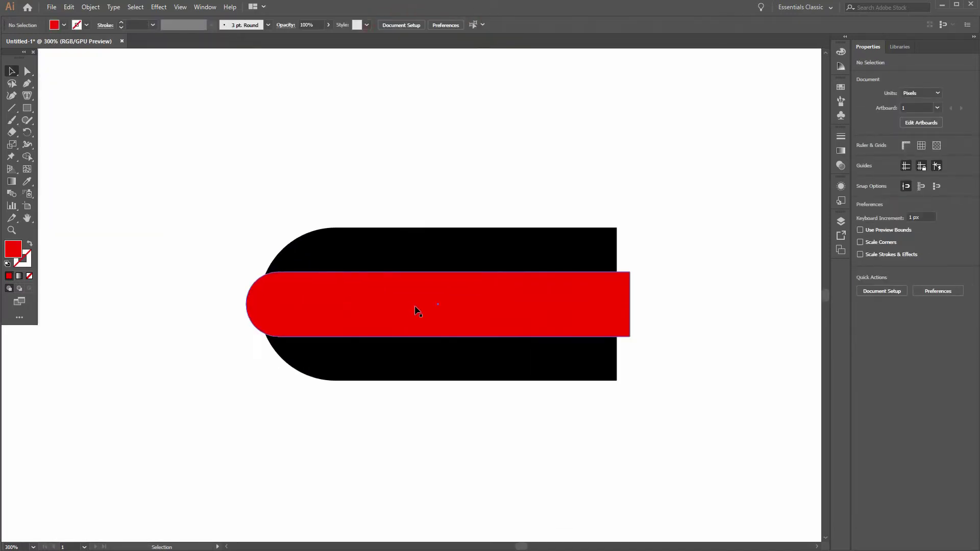
Step: Shift the red shape horizontally to X 440 px so its square end extends past the black shape
click(415, 308)
key(Right)
key(Right)
key(Right)
key(Right)
key(Right)
key(Right)
key(Right)
key(Right)
key(Right)
key(Right)
key(Right)
key(Right)
key(Right)
key(Right)
key(Right)
key(Right)
key(Right)
key(Right)
key(Right)
key(Right)
key(Right)
key(Right)
key(Right)
key(Right)
key(Right)
key(Right)
key(Right)
key(Right)
key(Right)
key(Right)
key(Right)
key(Right)
key(Right)
key(Right)
key(Right)
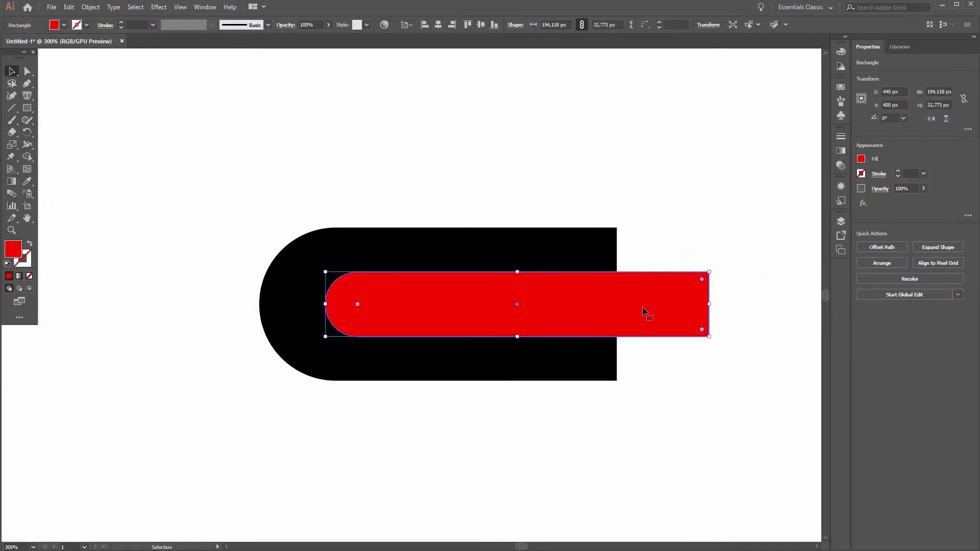
Step: Duplicate the red shape above the black one and fill the copy yellow
alt+drag(642, 309, 618, 172)
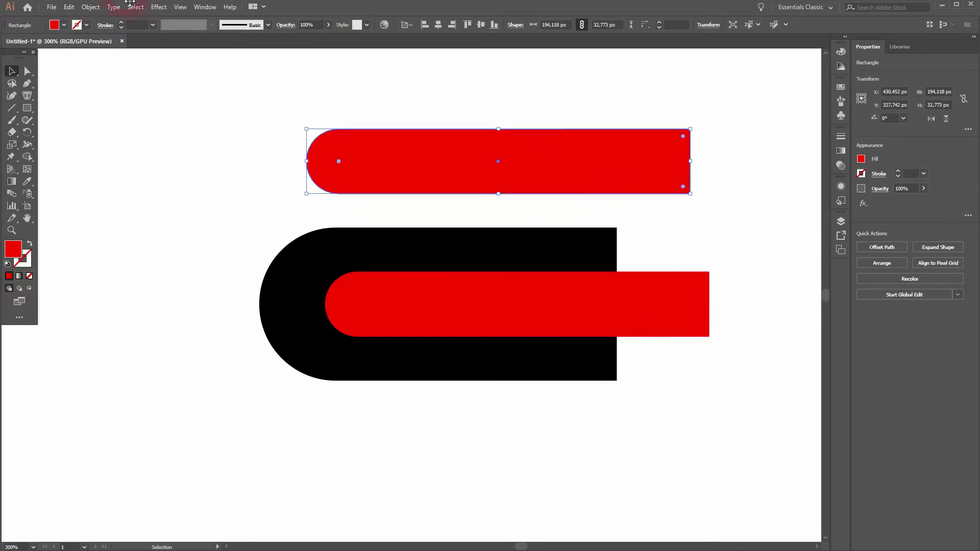
click(64, 25)
click(56, 44)
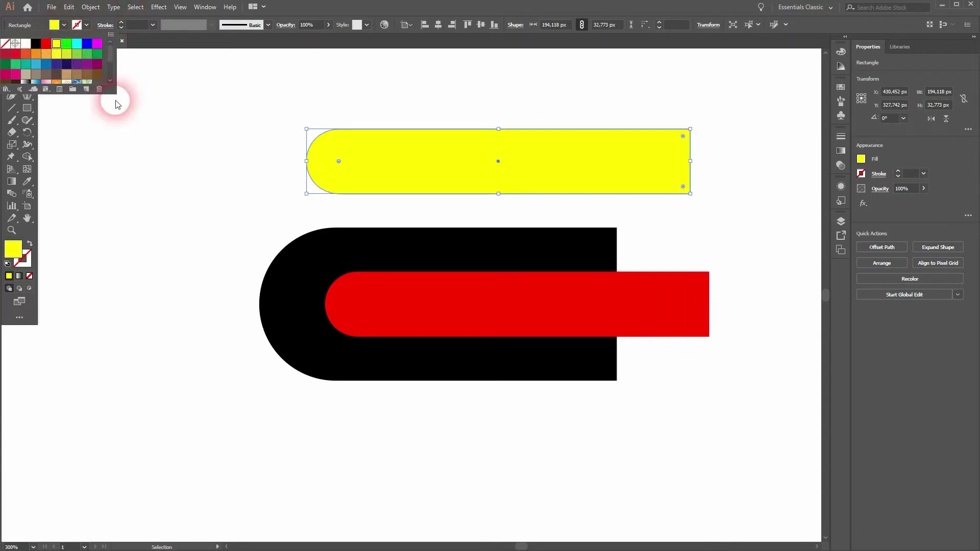
Step: Square off the yellow bar's rounded corners, rotate it 90°, and stand it on the red shape's upper edge
drag(335, 168, 188, 162)
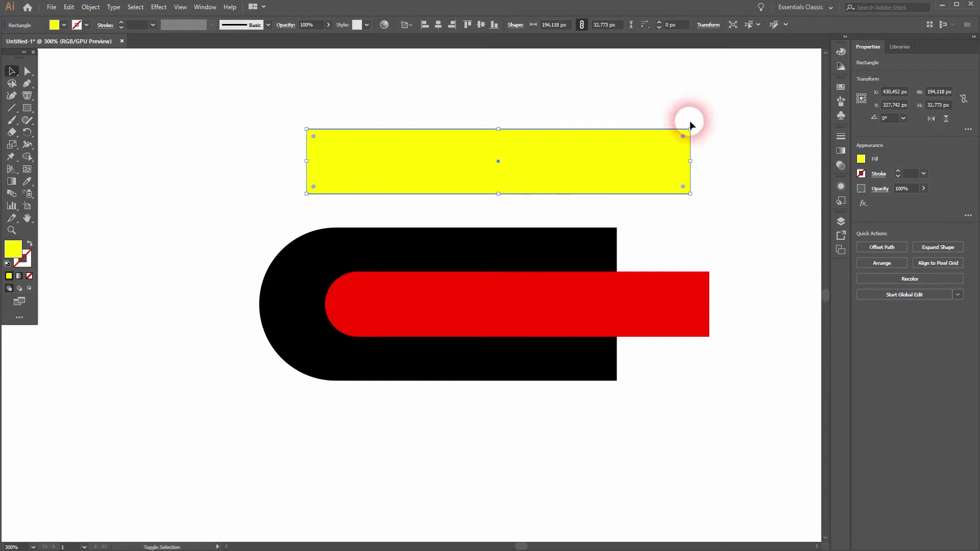
shift+drag(690, 123, 480, 147)
mouse_move(493, 220)
mouse_down()
mouse_move(474, 204)
mouse_move(476, 221)
mouse_up()
drag(570, 155, 557, 384)
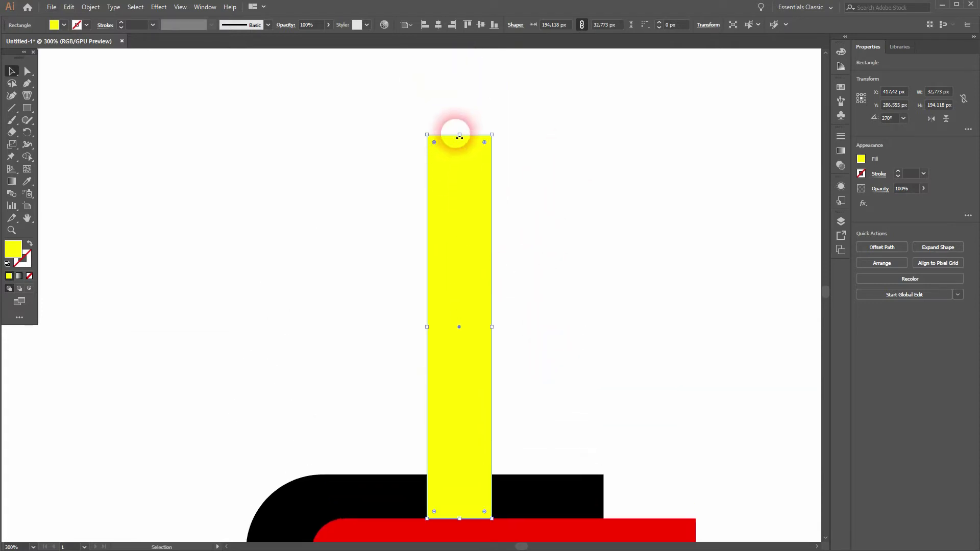
Step: Shorten the yellow bar to about 22 px so it spans exactly the thickness of the black upper band
drag(460, 135, 464, 475)
key(ctrl+plus)
key(ctrl+plus)
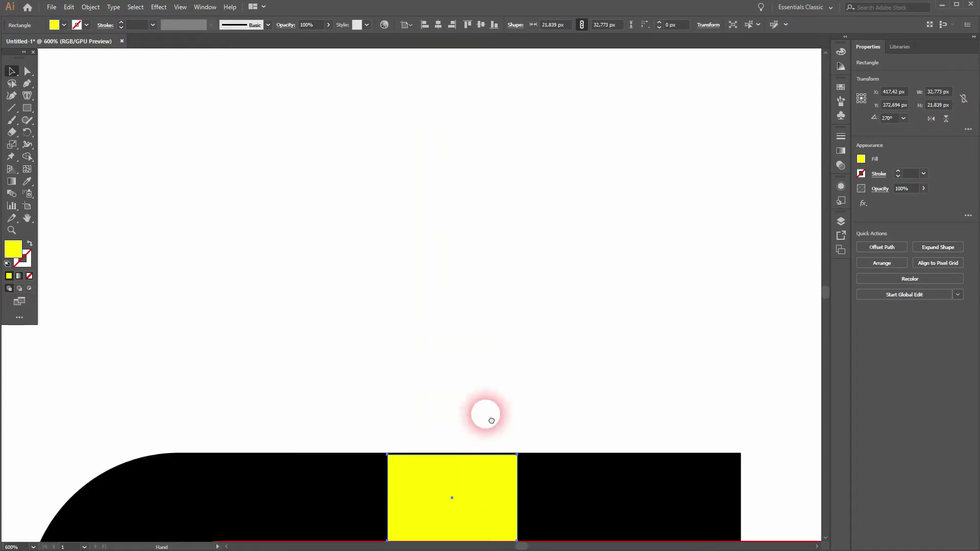
scroll(446, 238, down, 5)
drag(429, 243, 429, 242)
click(469, 190)
scroll(630, 121, left, 5)
scroll(630, 120, down, 2)
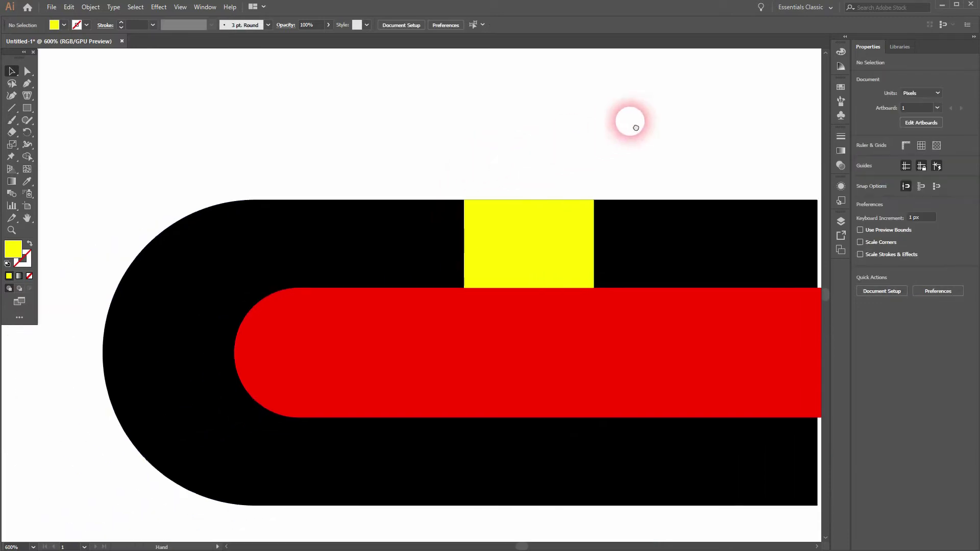
Step: Copy the yellow block to the black shape's rounded end, rotate it 90°, and set it flush with the outer edge, vertically centred
alt+drag(622, 230, 192, 363)
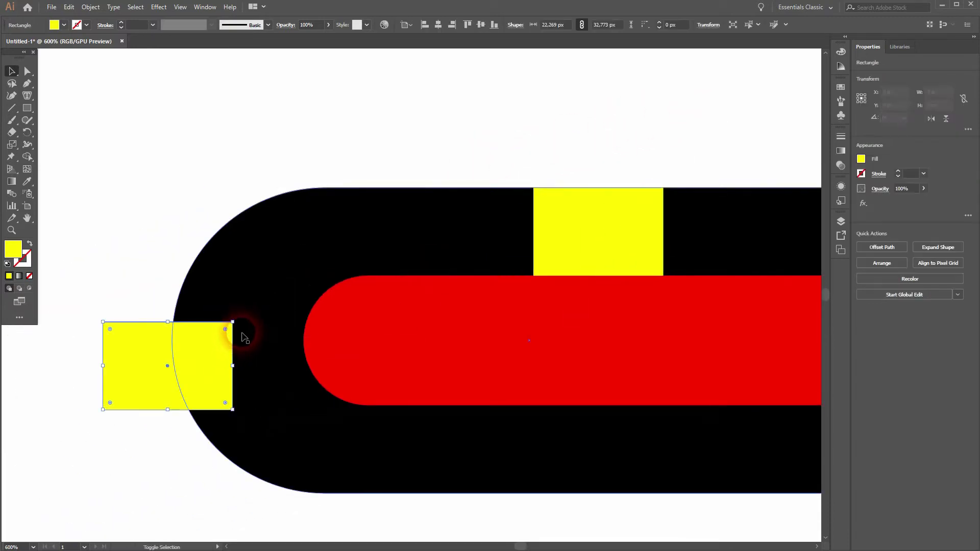
drag(236, 324, 130, 309)
drag(156, 360, 215, 341)
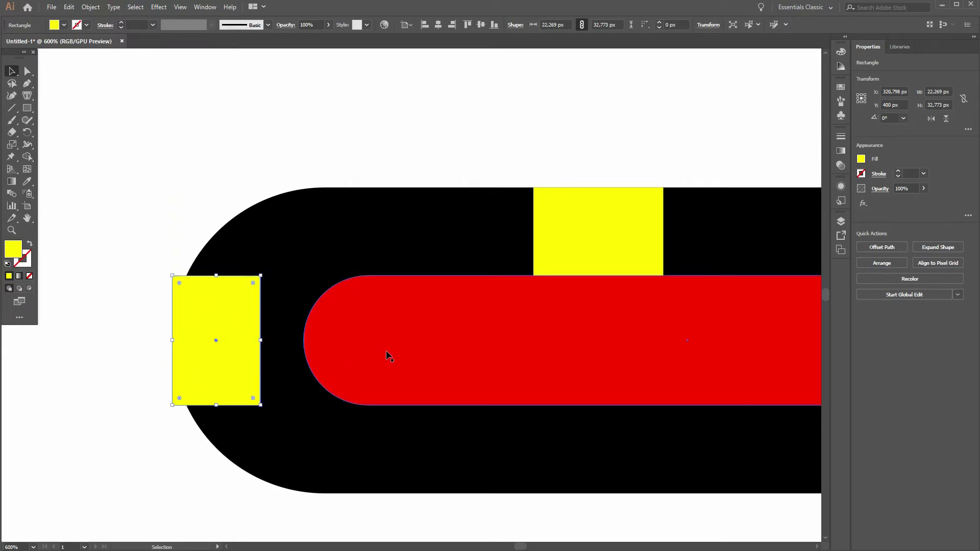
Step: Move the red shape left until it touches the yellow spacer at the rounded end, and delete both yellow blocks
drag(385, 351, 344, 350)
click(93, 406)
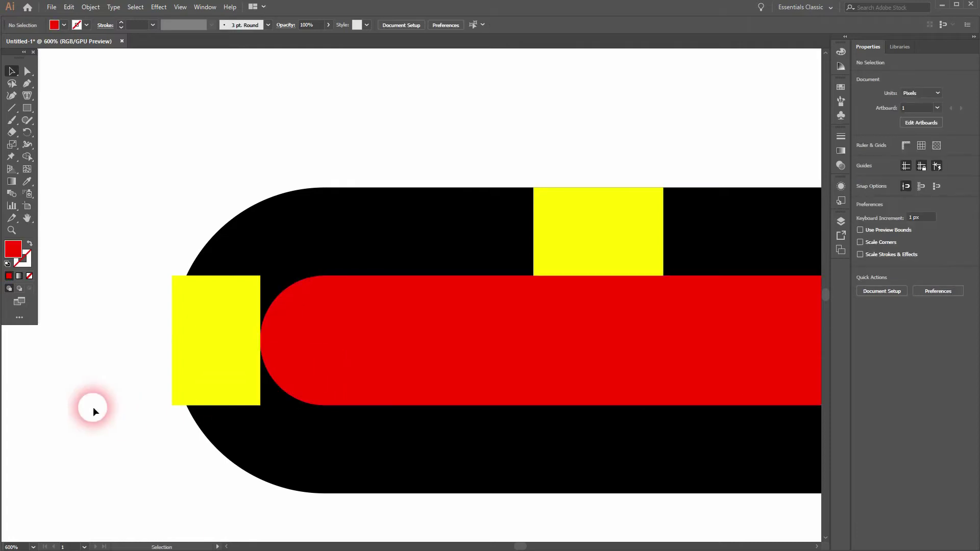
click(237, 345)
key(Delete)
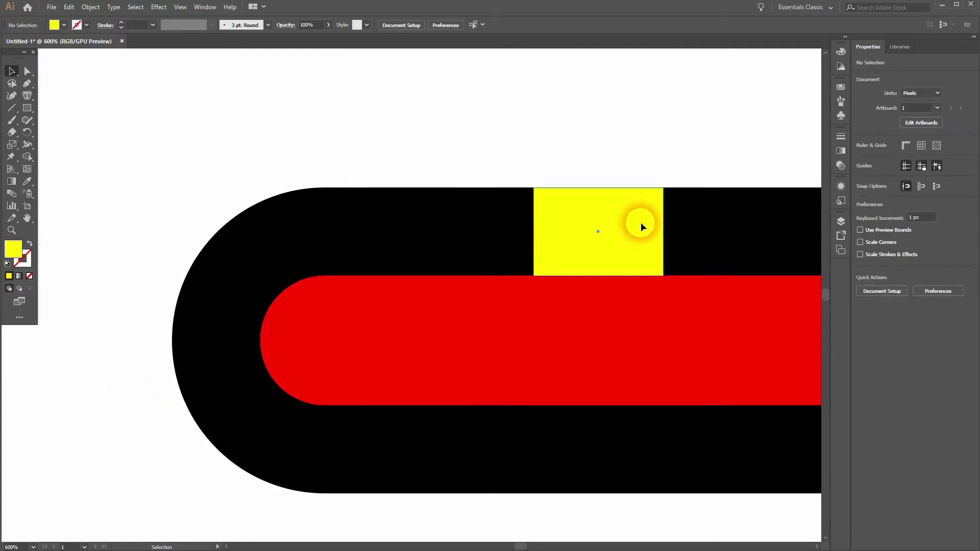
click(640, 222)
key(Delete)
Step: Subtract the red shape from the black one with the Shape Builder tool to make a sideways U
drag(631, 138, 552, 163)
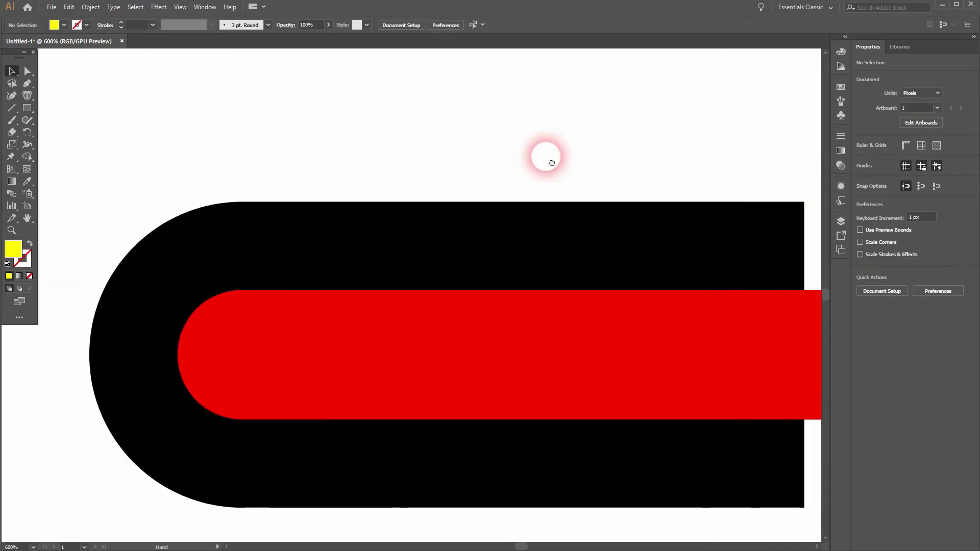
scroll(544, 179, down, 1)
drag(375, 159, 731, 425)
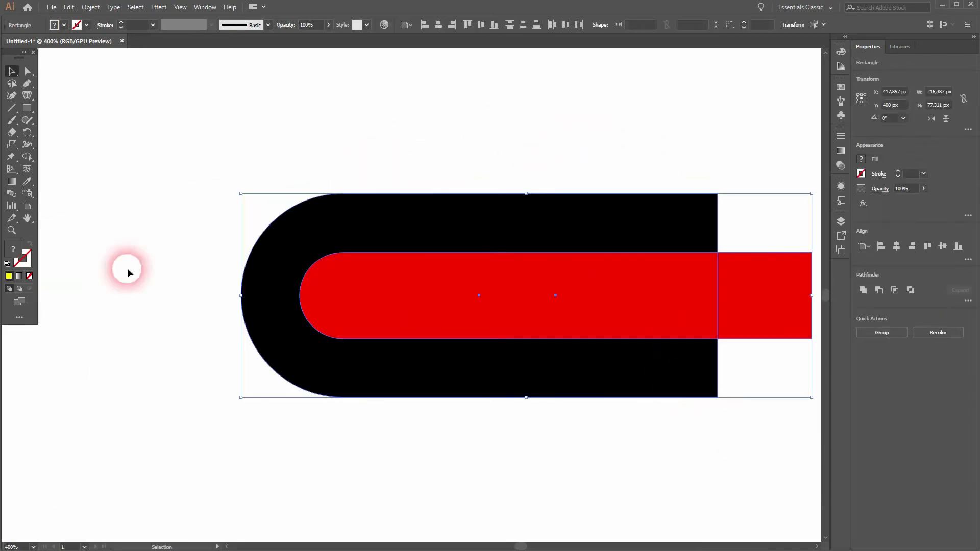
click(27, 145)
click(27, 156)
mouse_move(545, 312)
mouse_down()
mouse_move(651, 323)
mouse_move(811, 282)
mouse_up()
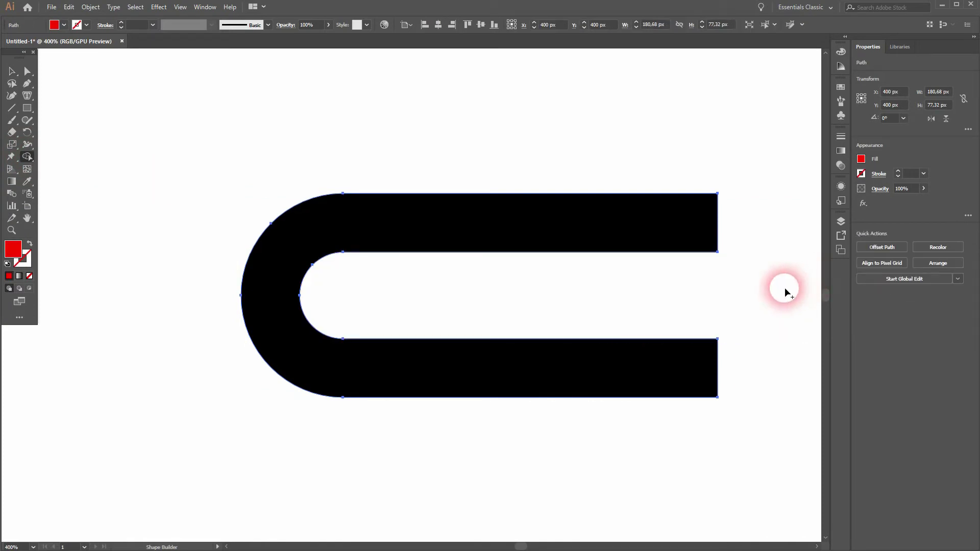
Step: Duplicate the black U shape below the original and rotate the copy 180°
key(v)
drag(752, 406, 696, 236)
drag(446, 194, 476, 431)
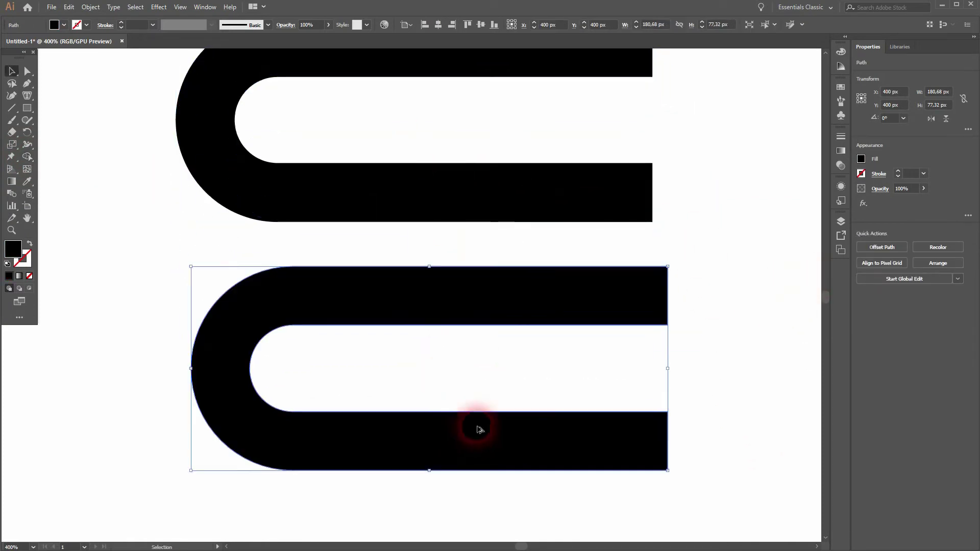
drag(676, 269, 208, 416)
Step: Move the rotated copy so its upper arm's square end snaps against the end of the original's lower arm
drag(247, 313, 632, 282)
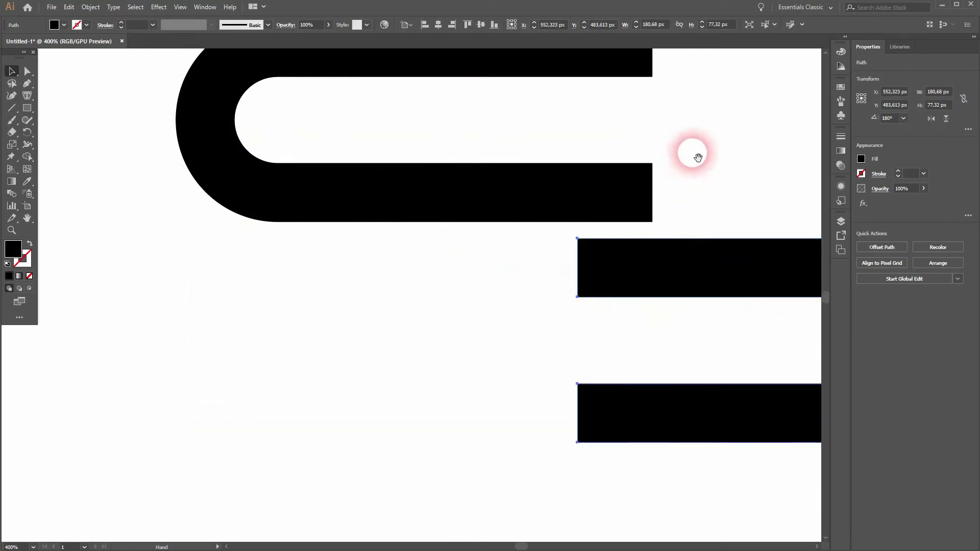
drag(691, 153, 592, 201)
drag(530, 307, 659, 318)
key(a)
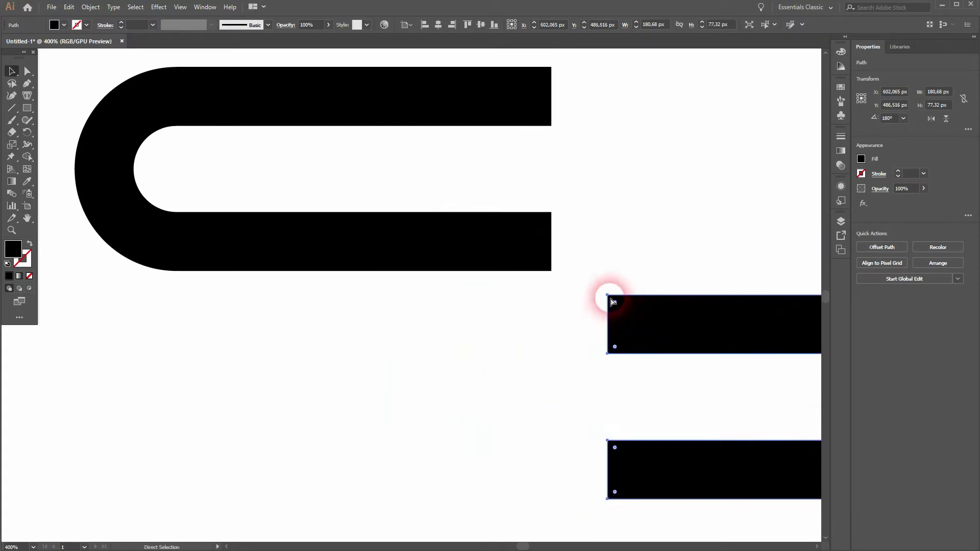
drag(610, 298, 553, 215)
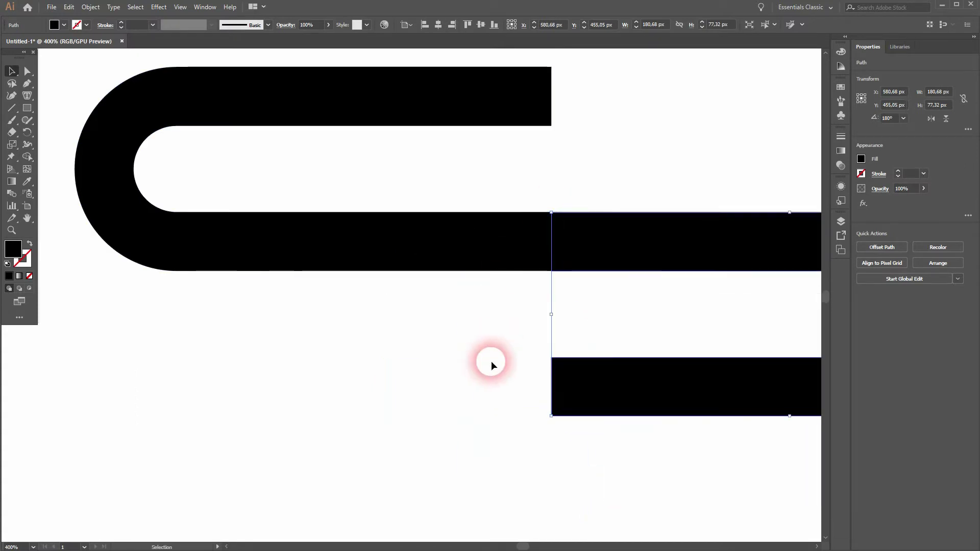
Step: Shift the rotated copy left so its upper arm overlaps the original's lower arm, forming a compact S shape
key(Left)
key(Left)
key(Left)
key(Left)
key(Left)
key(Left)
key(Left)
key(Left)
key(Left)
key(Left)
key(Left)
key(Left)
key(Left)
key(Left)
key(Left)
key(Left)
key(Left)
key(Left)
key(Left)
key(Left)
key(Left)
key(Left)
key(Left)
key(Left)
key(Left)
key(Left)
key(Left)
key(Left)
key(Left)
key(Left)
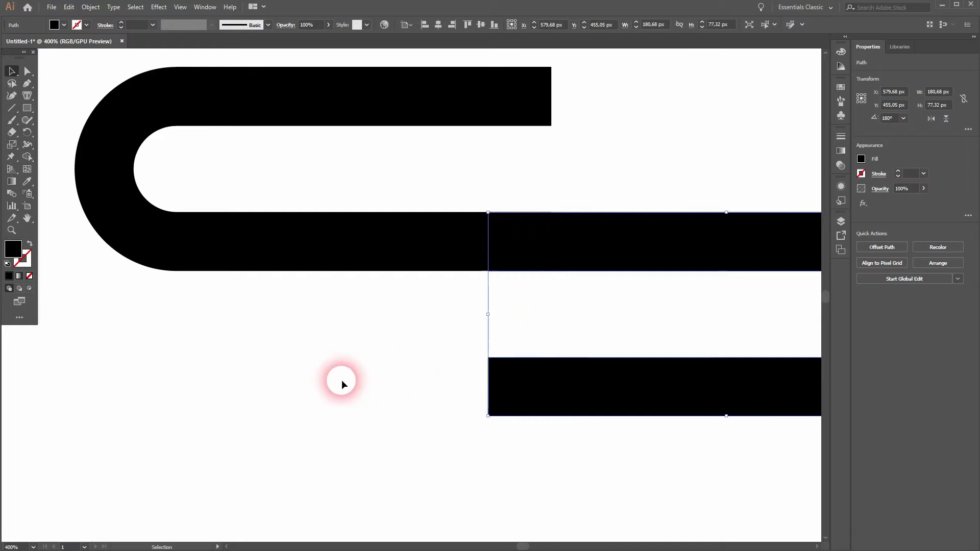
key(Left)
key(Left)
key(Left)
key(Left)
key(Left)
key(Left)
key(Left)
key(Left)
key(Left)
key(Left)
key(Left)
key(Left)
key(Left)
key(Left)
key(Left)
key(Left)
key(Left)
key(Left)
key(Left)
key(Left)
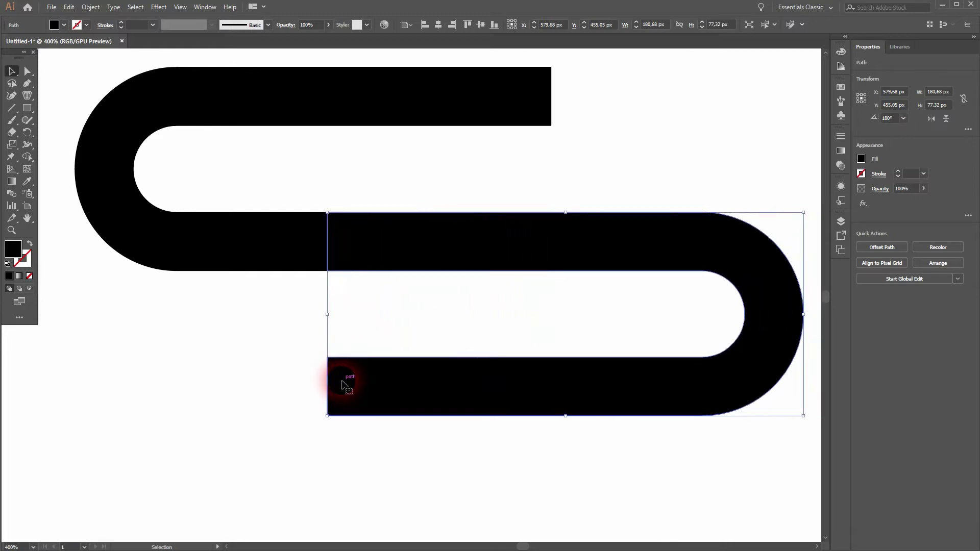
Step: Nudge the rotated lower U further left until its square ends extend past the upper U's curved end
key(Left)
key(Left)
key(Left)
key(Left)
key(Left)
key(Left)
key(Left)
key(Left)
key(Left)
key(Left)
key(Left)
key(Left)
key(Left)
key(Left)
key(Left)
key(Left)
key(Left)
key(Left)
key(Left)
key(Left)
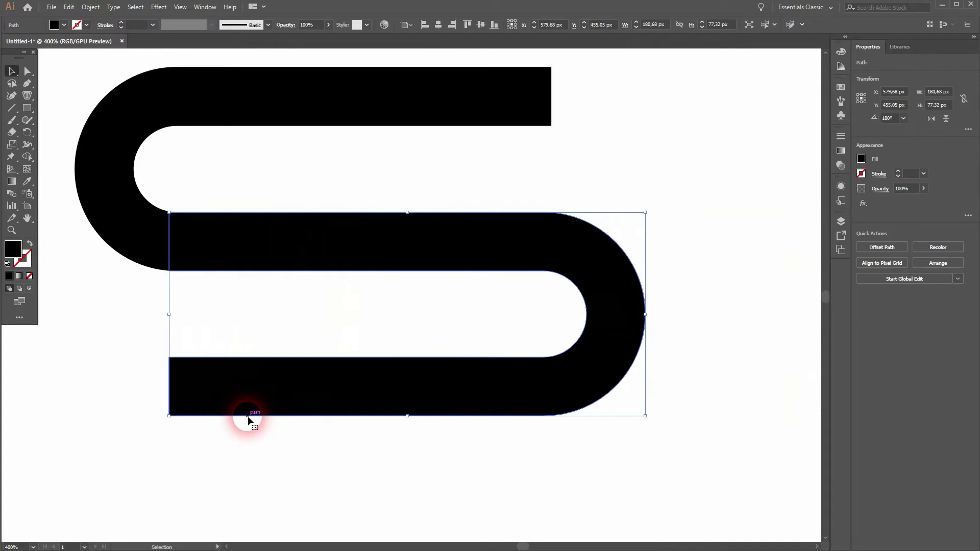
key(Left)
key(Left)
key(Left)
key(Left)
key(Left)
key(Left)
key(Left)
key(Left)
key(Left)
key(Left)
key(Left)
key(Left)
key(Left)
key(Left)
key(Left)
key(Left)
key(Left)
key(Left)
key(Left)
key(Left)
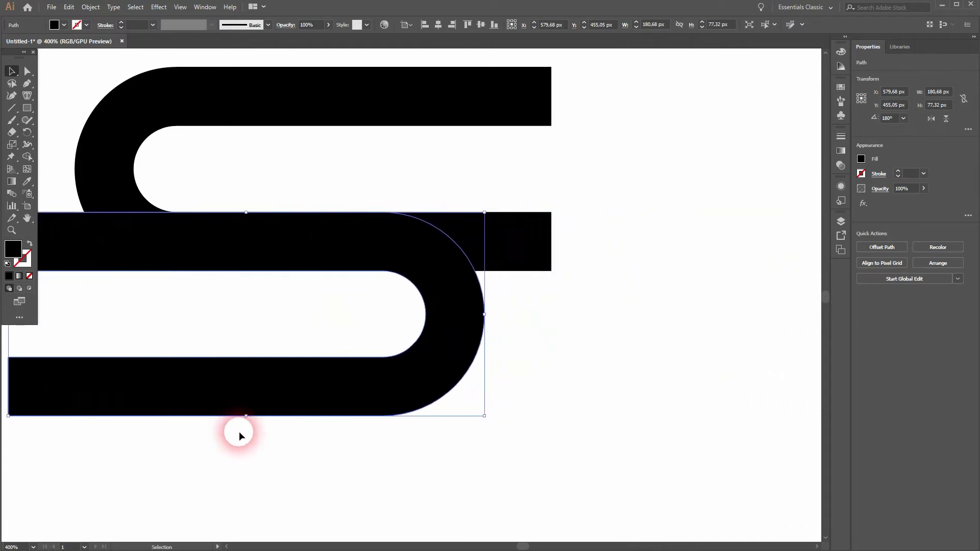
key(space)
drag(242, 461, 421, 472)
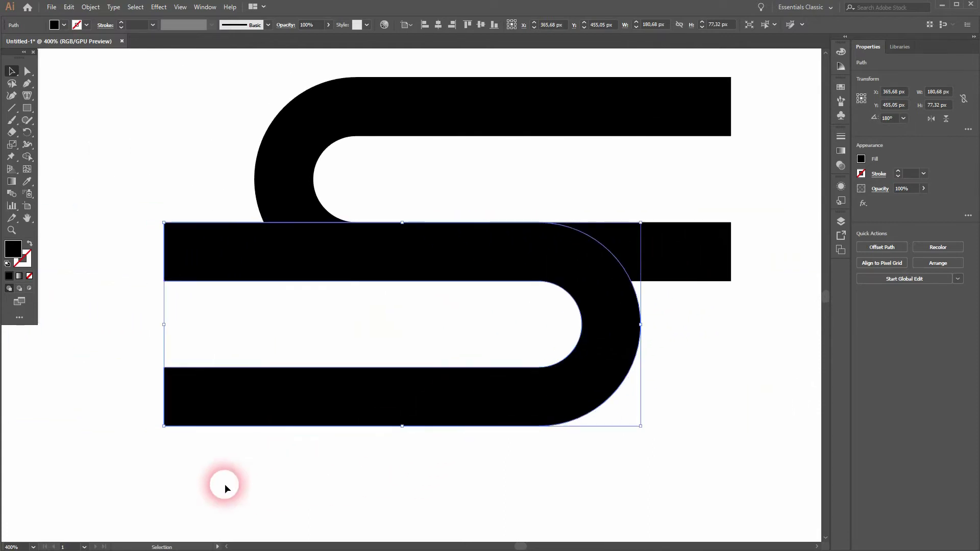
Step: Nudge the lower U left by another 9 px, making the combined shape 224 px wide
drag(223, 486, 586, 126)
alt+scroll(565, 207, down, 1)
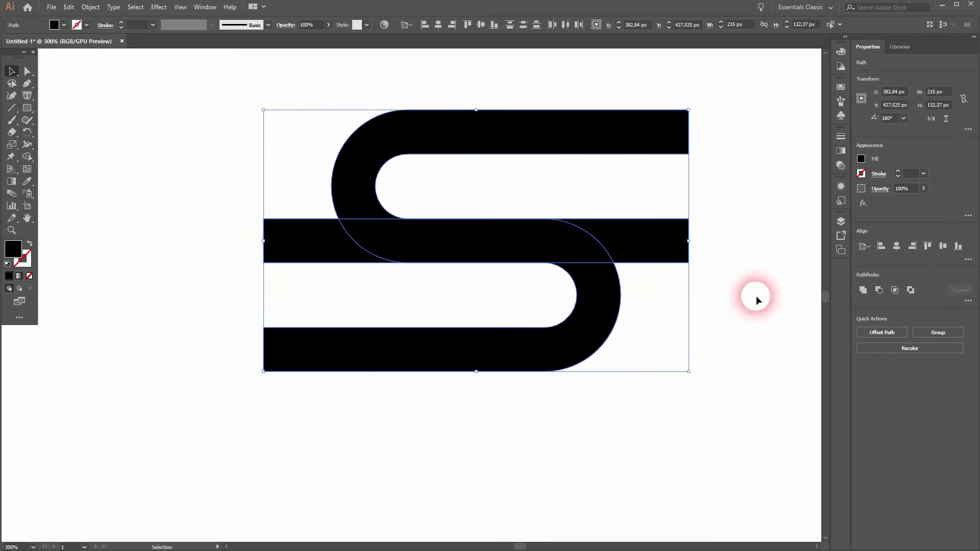
click(276, 274)
click(280, 247)
key(Left)
key(Left)
key(Left)
key(Left)
key(Left)
key(Left)
key(Left)
key(Left)
key(Left)
key(Left)
Step: With the Shape Builder tool, remove both protruding middle arm ends and merge the remaining parts into one S
drag(297, 409, 642, 101)
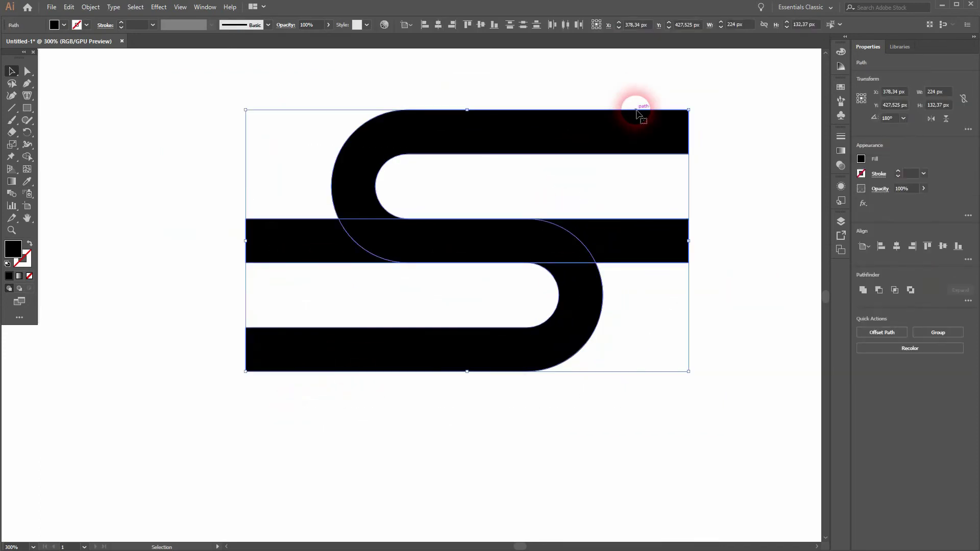
click(36, 162)
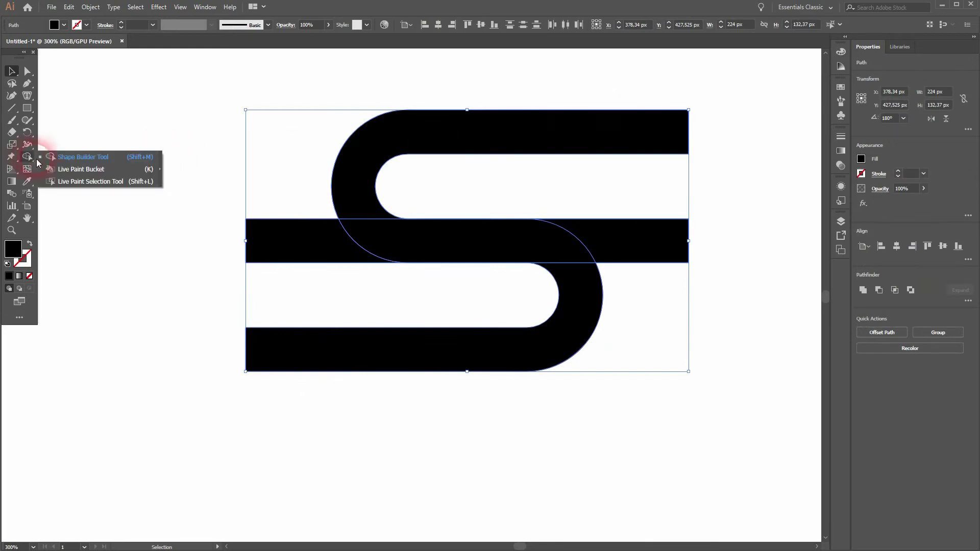
alt+click(284, 244)
alt+click(613, 257)
mouse_move(590, 291)
mouse_down()
mouse_move(529, 256)
mouse_move(414, 242)
mouse_move(338, 182)
mouse_up()
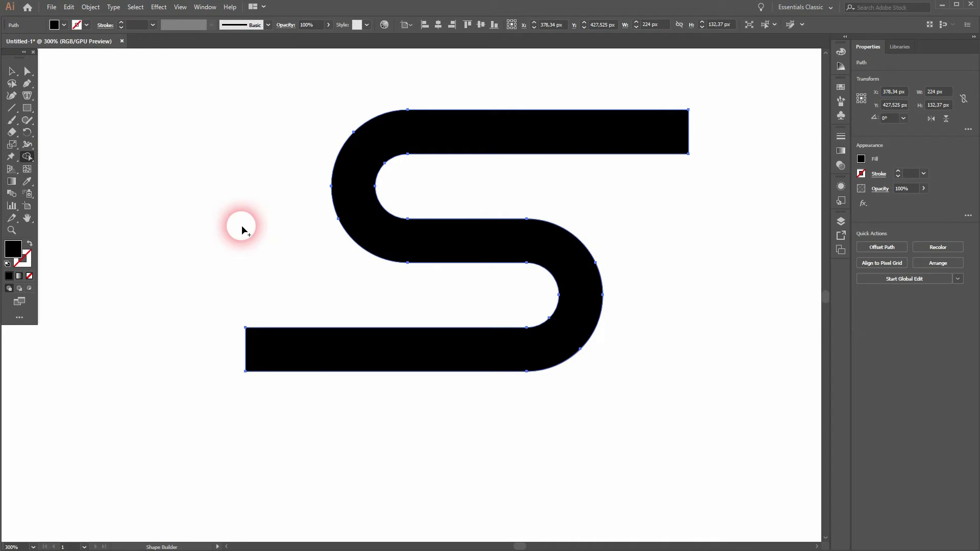
key(v)
click(151, 216)
Step: Offset the S path outward by 17 px with miter joins and a miter limit of 4
drag(269, 448, 691, 155)
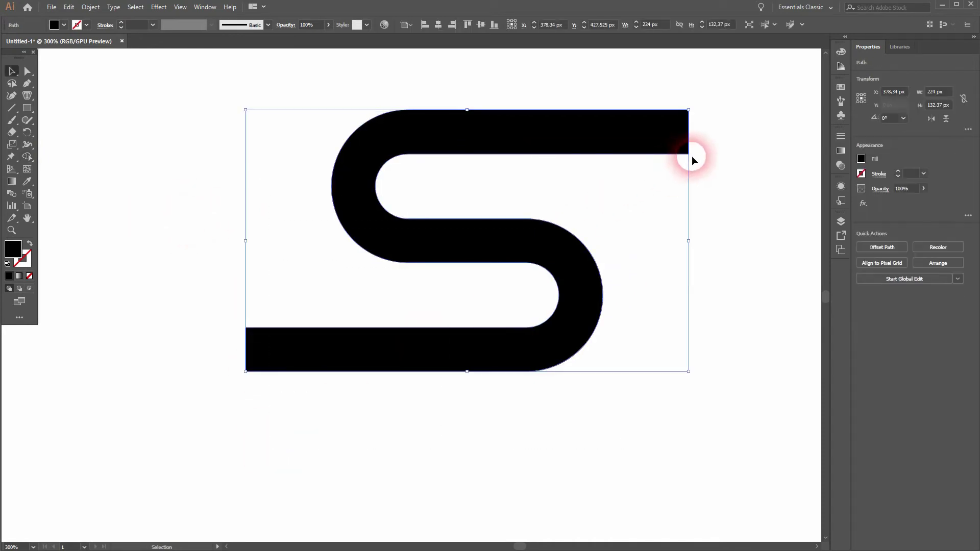
click(95, 7)
mouse_move(189, 237)
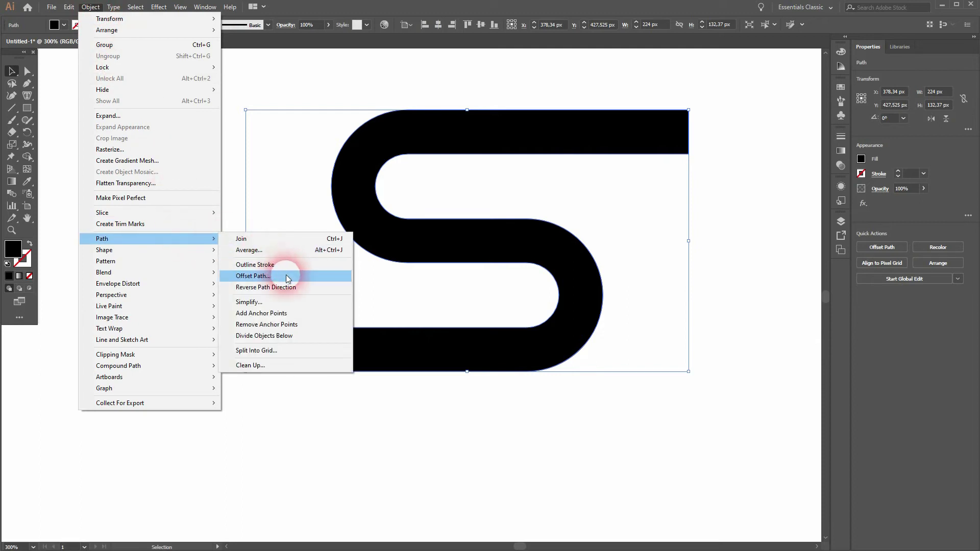
click(286, 275)
click(725, 235)
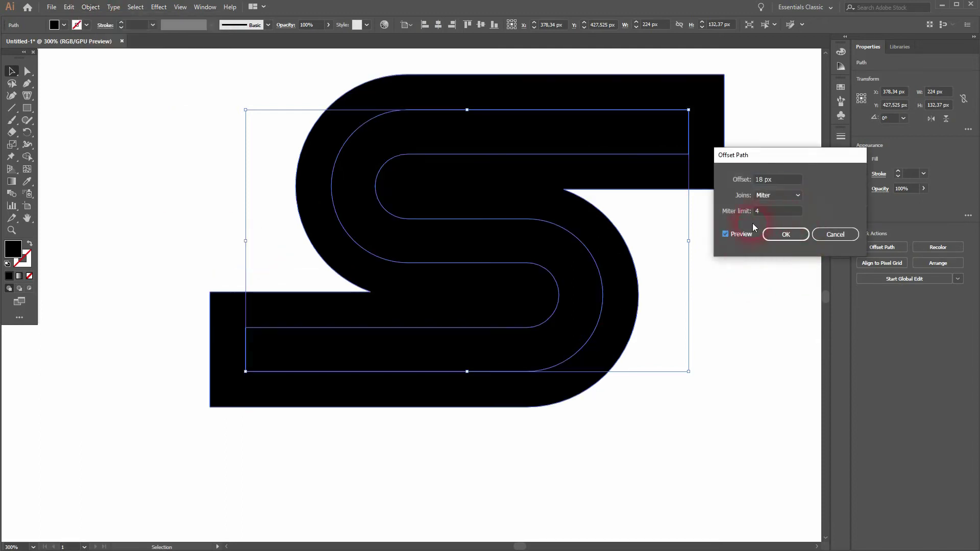
click(771, 179)
key(Down)
key(Down)
key(Down)
key(Up)
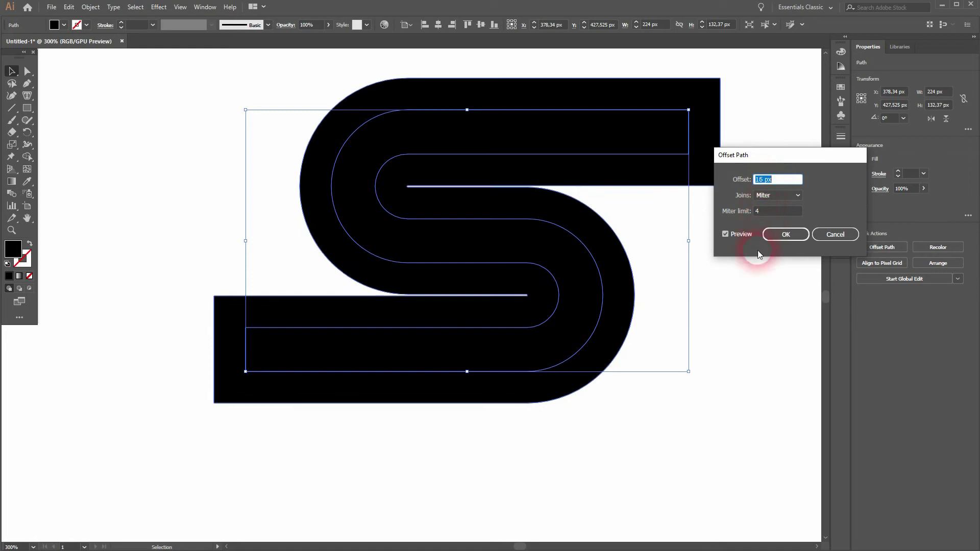
key(Up)
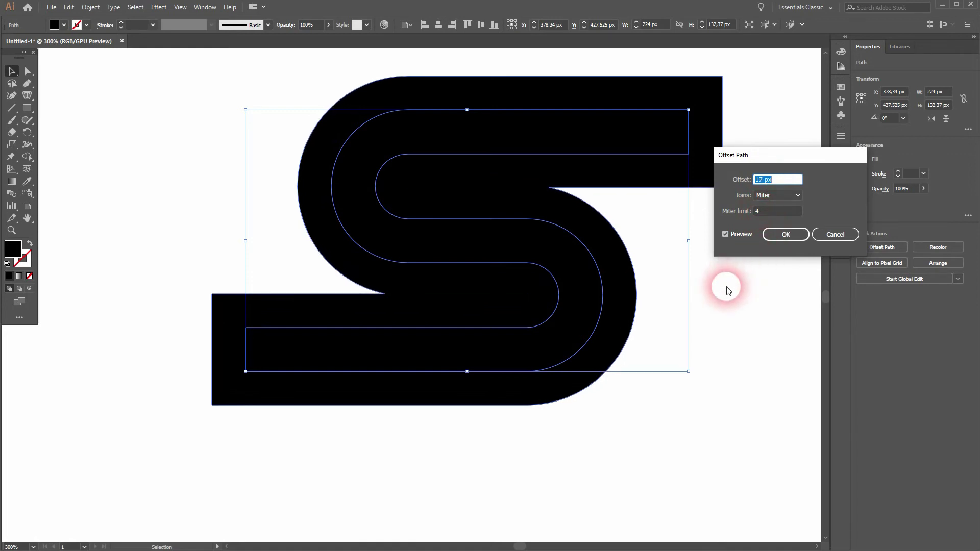
click(782, 239)
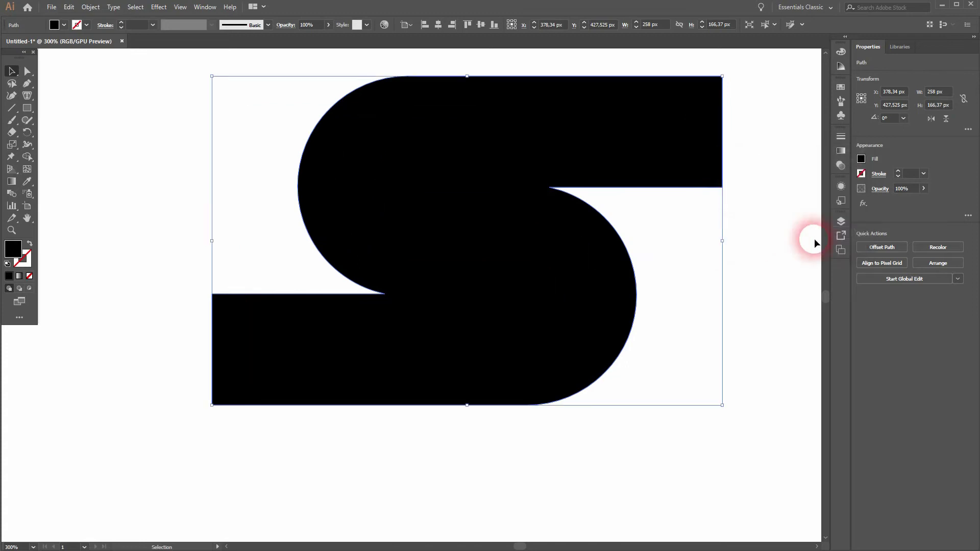
Step: Draw a diagonal line from the offset S's upper-right corner to its lower-left corner
drag(779, 268, 729, 304)
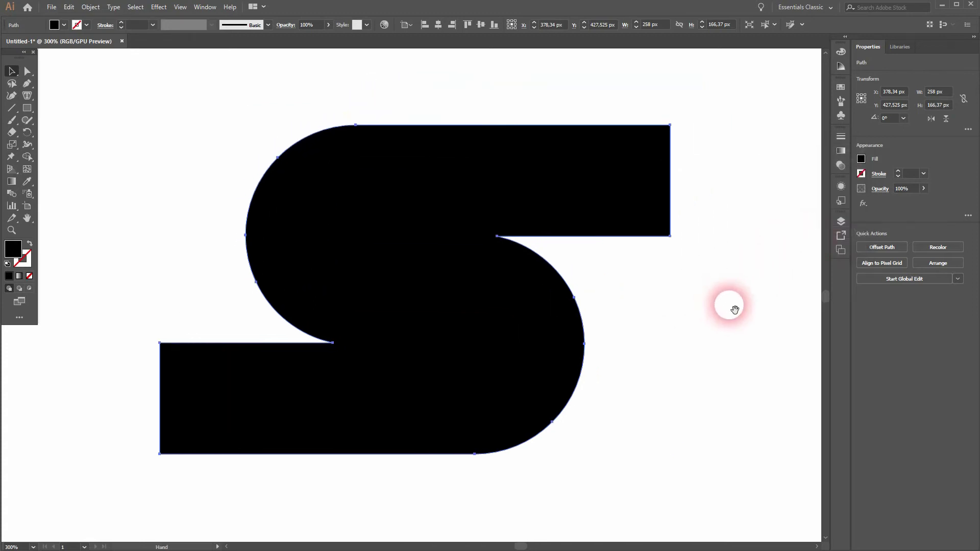
click(748, 282)
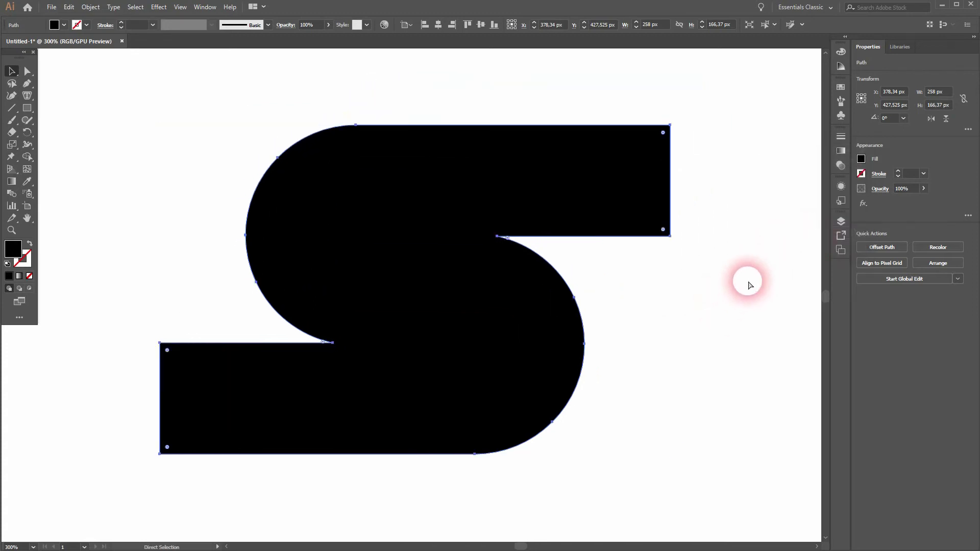
click(11, 109)
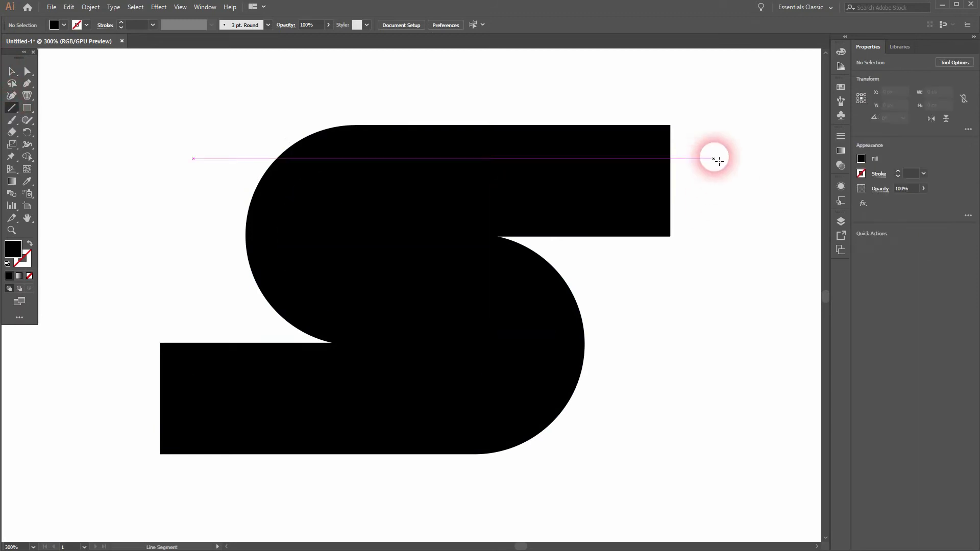
mouse_move(674, 131)
mouse_down()
mouse_move(514, 244)
mouse_move(197, 407)
mouse_move(164, 457)
mouse_up()
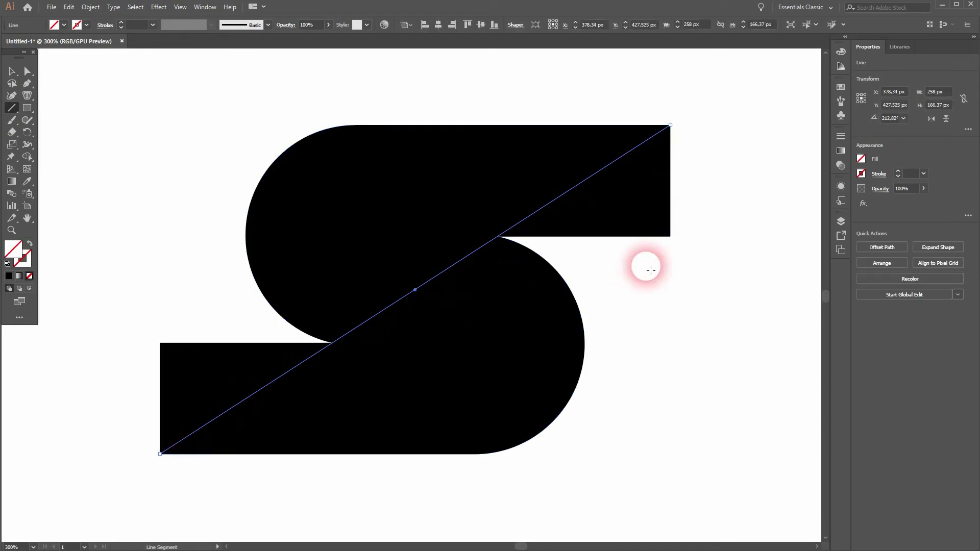
Step: Give the diagonal line a yellow stroke with a weight of 17 pt
click(87, 25)
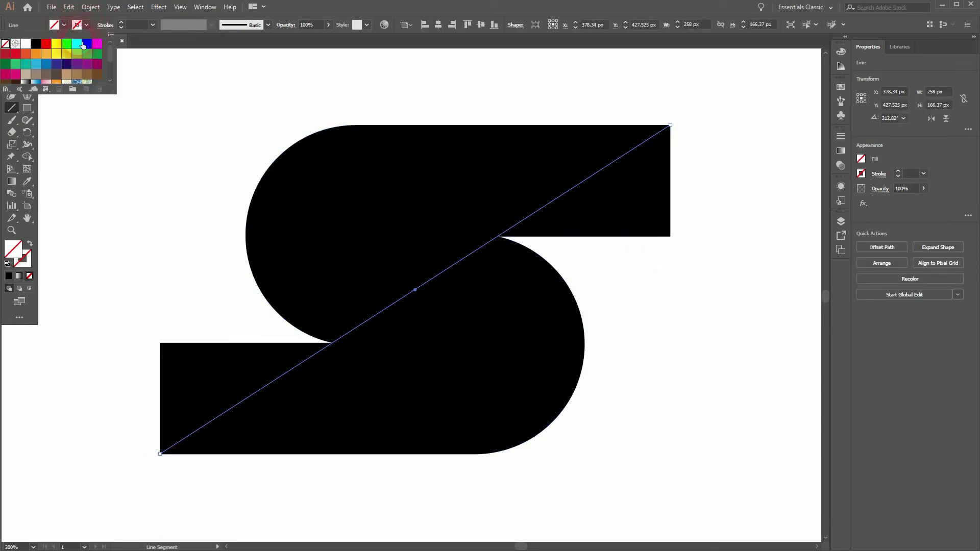
click(57, 45)
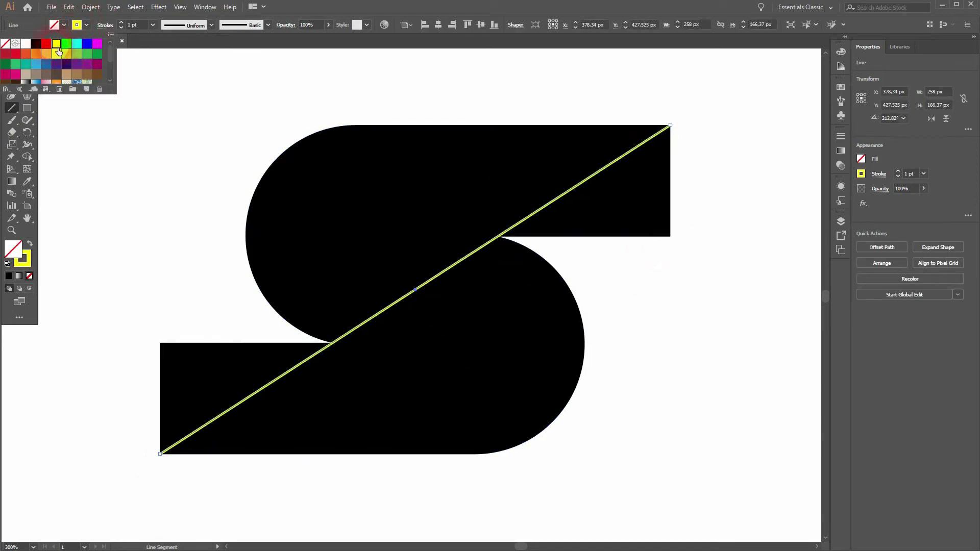
click(140, 45)
click(134, 26)
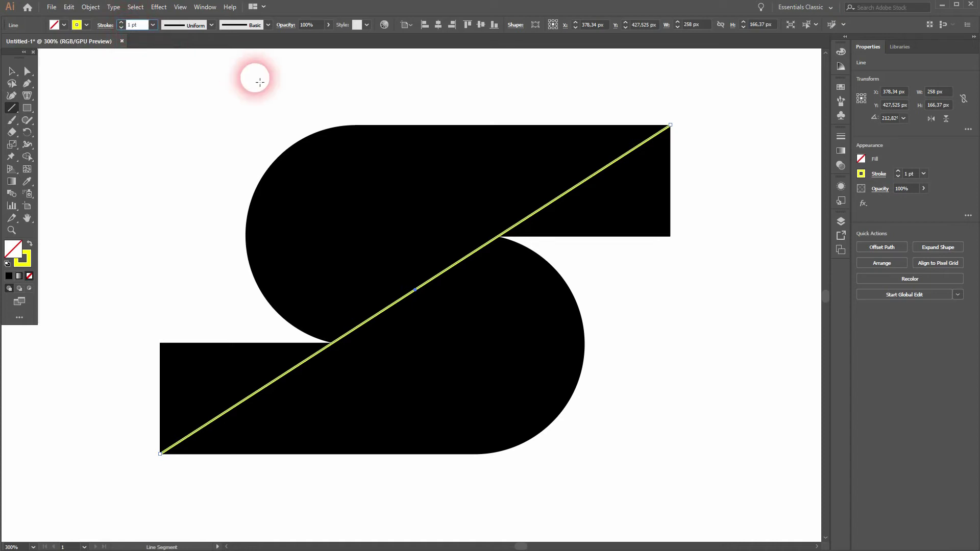
text(7)
key(Return)
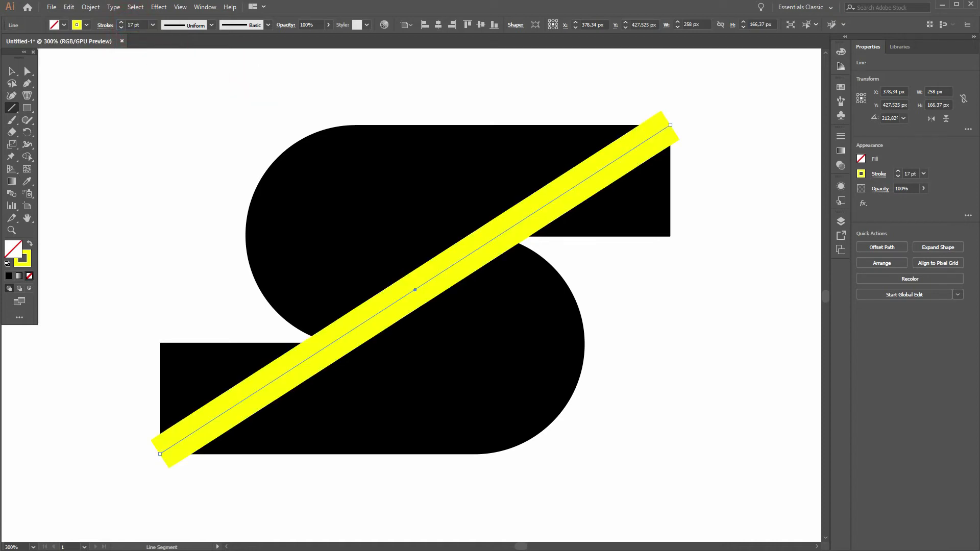
Step: Select the line together with both S shapes and expand their fills and strokes
key(v)
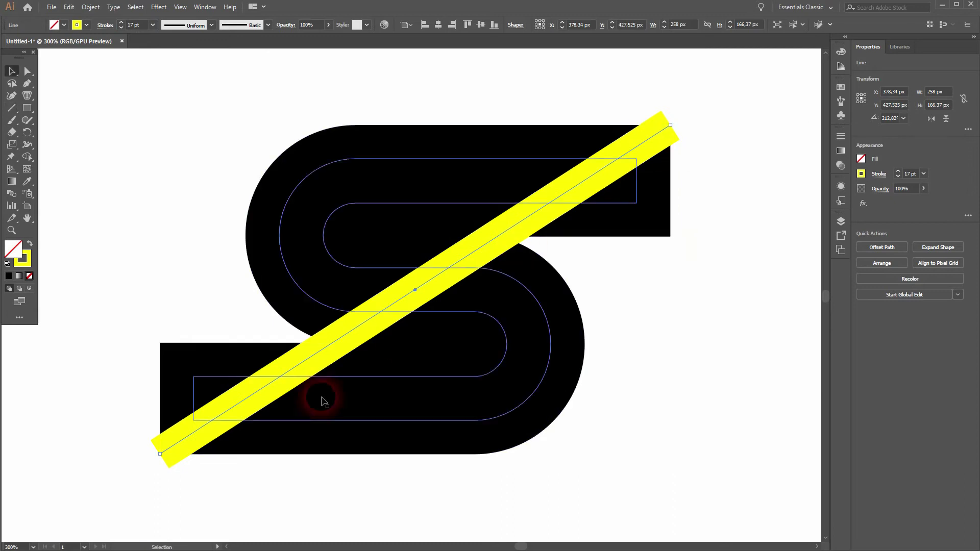
drag(149, 481, 724, 114)
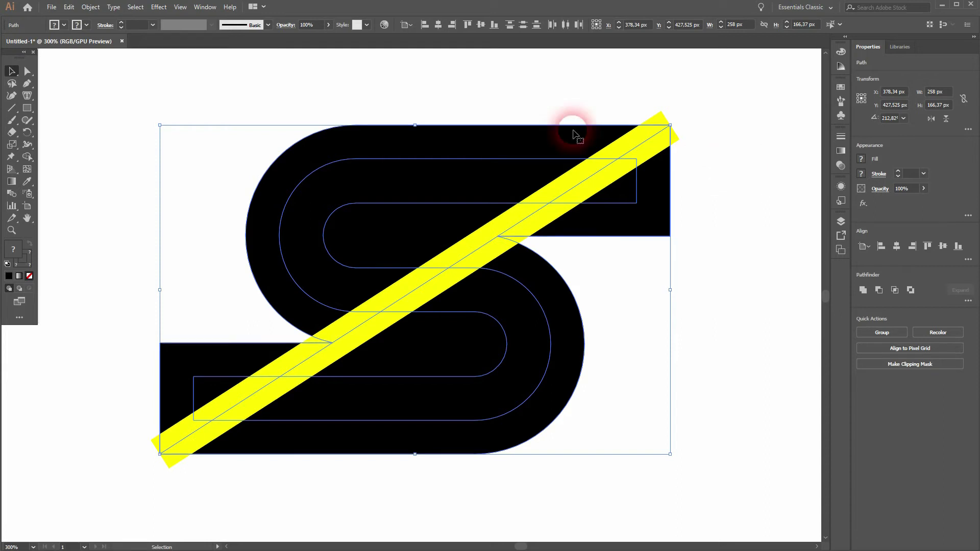
click(90, 6)
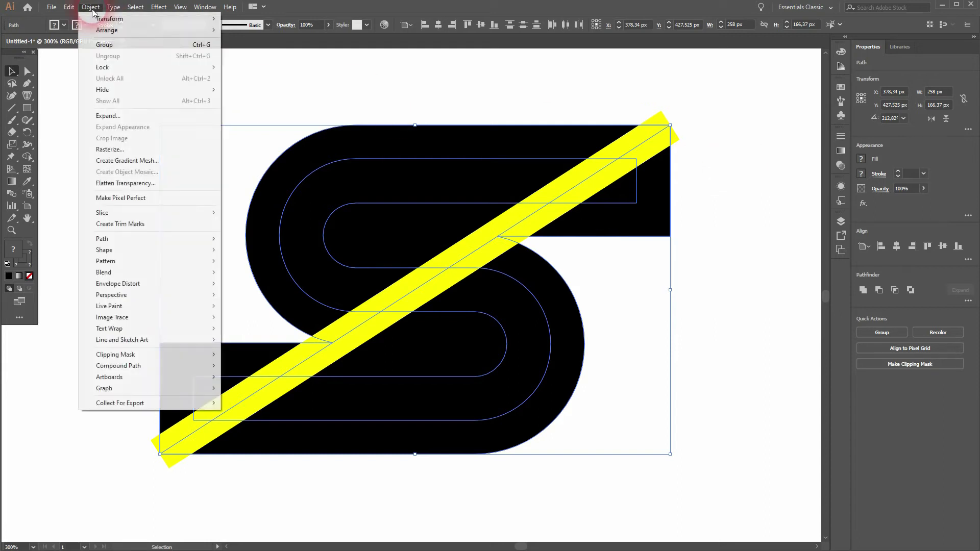
click(122, 116)
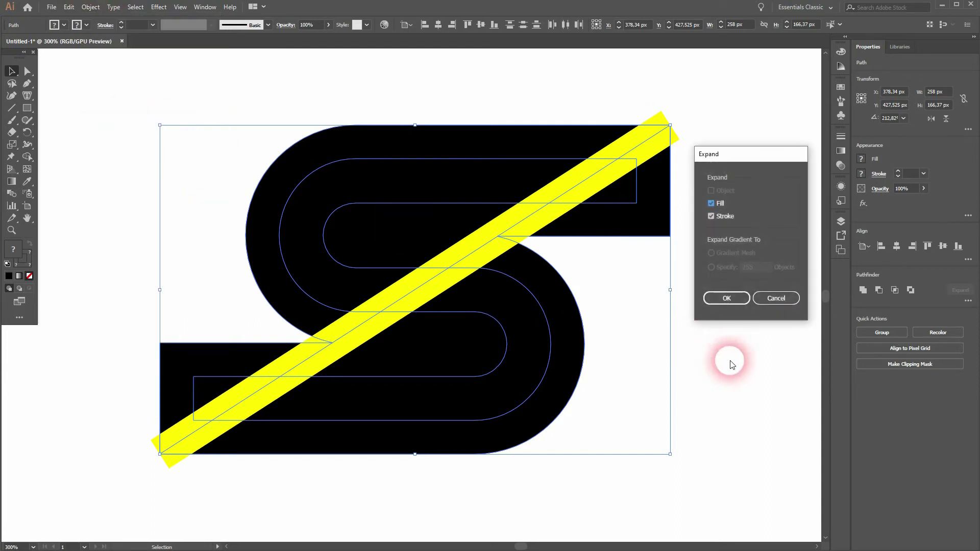
click(729, 296)
Step: With the Shape Builder tool, remove the lower arm's tip, the black offset border and the yellow stripe ends outside the inner S
click(27, 157)
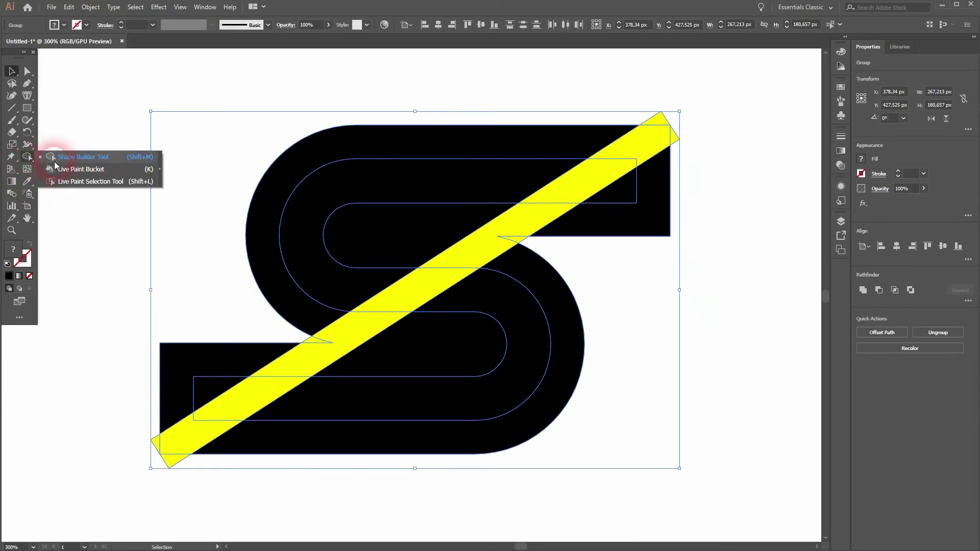
click(66, 169)
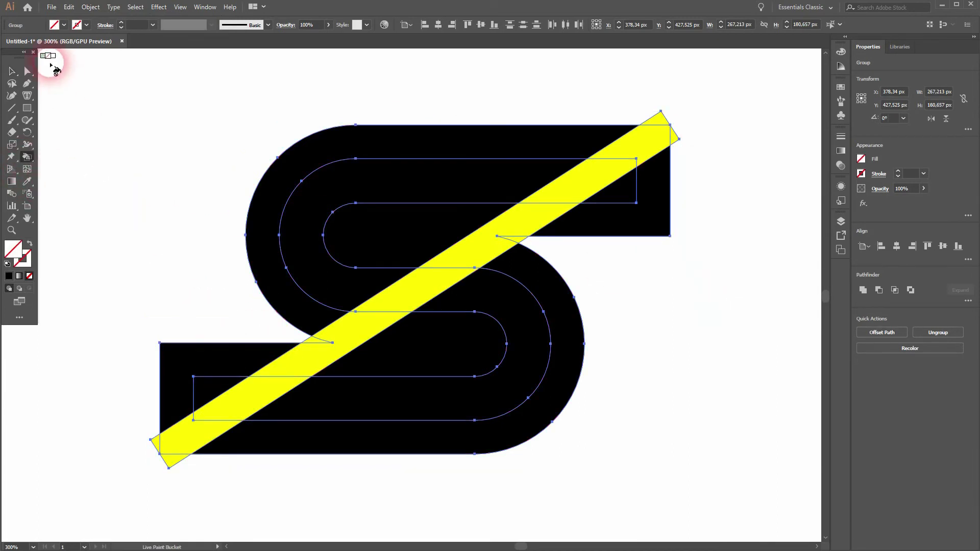
click(33, 161)
click(62, 154)
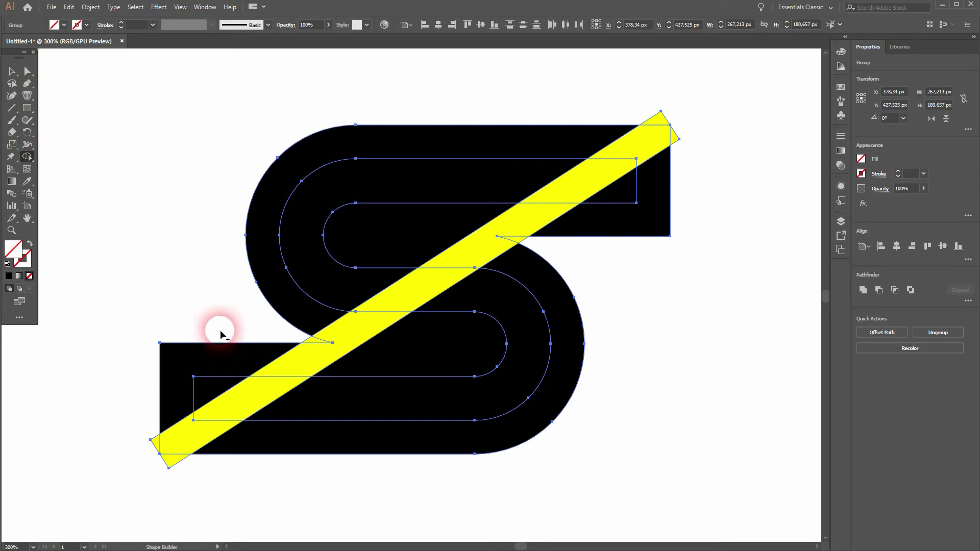
alt+click(217, 360)
alt+click(214, 380)
alt+click(158, 439)
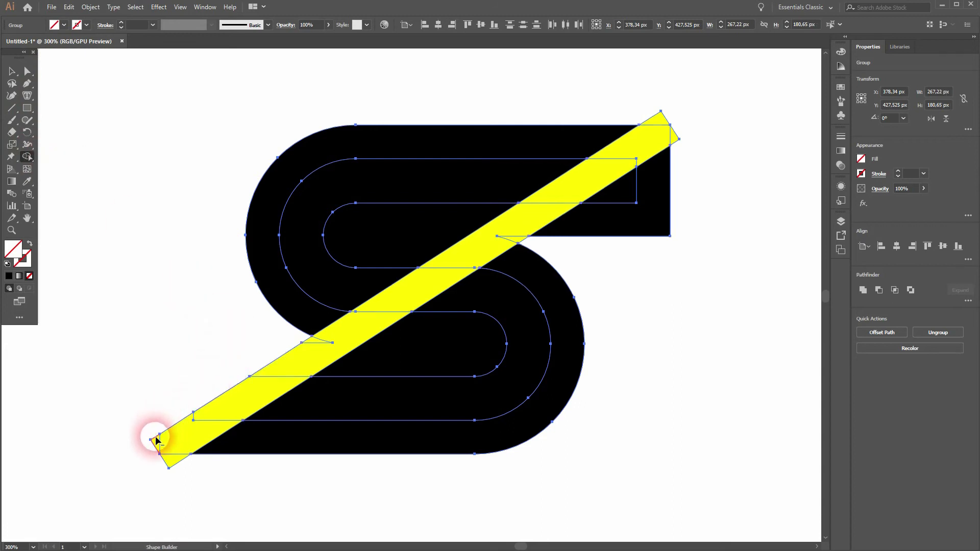
mouse_move(207, 437)
mouse_down()
mouse_move(271, 442)
mouse_move(556, 335)
mouse_move(504, 266)
mouse_move(663, 179)
mouse_move(682, 197)
mouse_move(682, 138)
mouse_move(591, 146)
mouse_up()
alt+click(675, 137)
alt+click(662, 122)
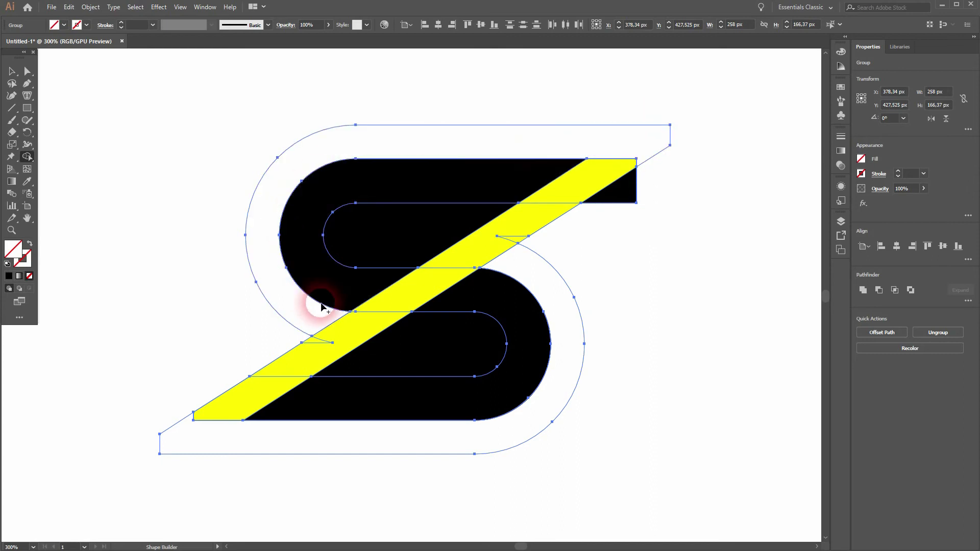
Step: Remove the black areas between the arms, the remaining yellow stripe pieces and the small black triangle at the upper arm's end
alt+click(331, 352)
mouse_move(525, 277)
mouse_down()
mouse_move(408, 225)
mouse_move(470, 214)
mouse_move(583, 246)
mouse_up()
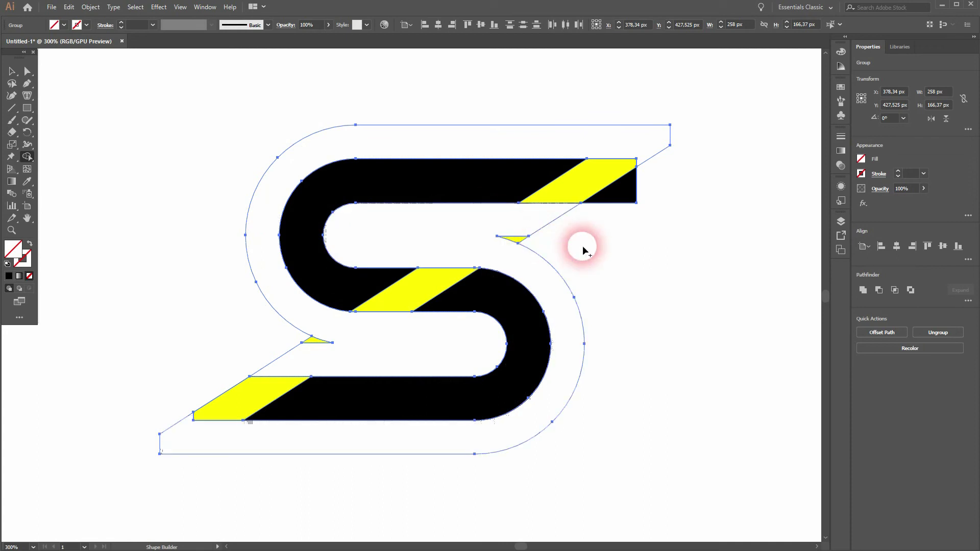
alt+click(511, 237)
mouse_move(325, 335)
mouse_down()
mouse_move(225, 431)
mouse_move(419, 289)
mouse_up()
drag(481, 230, 618, 171)
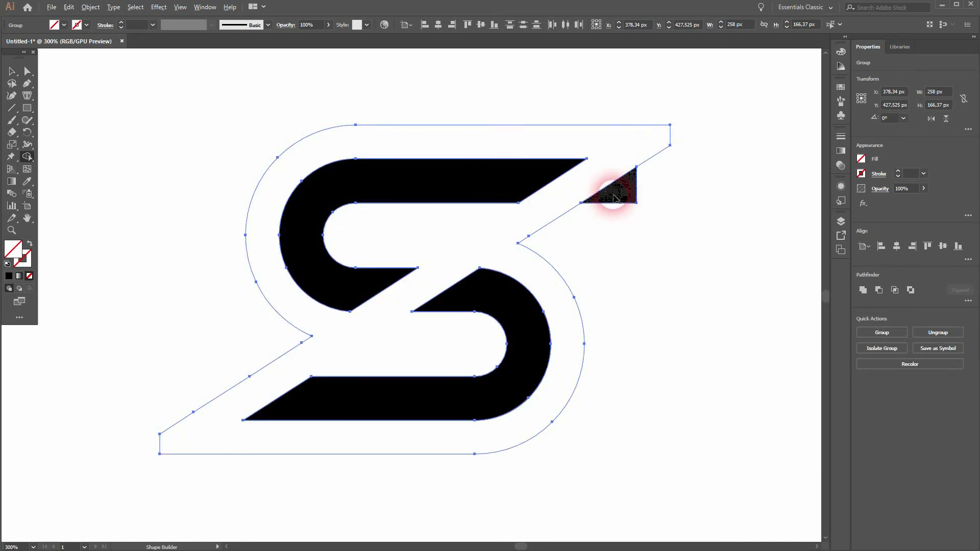
key(v)
click(700, 260)
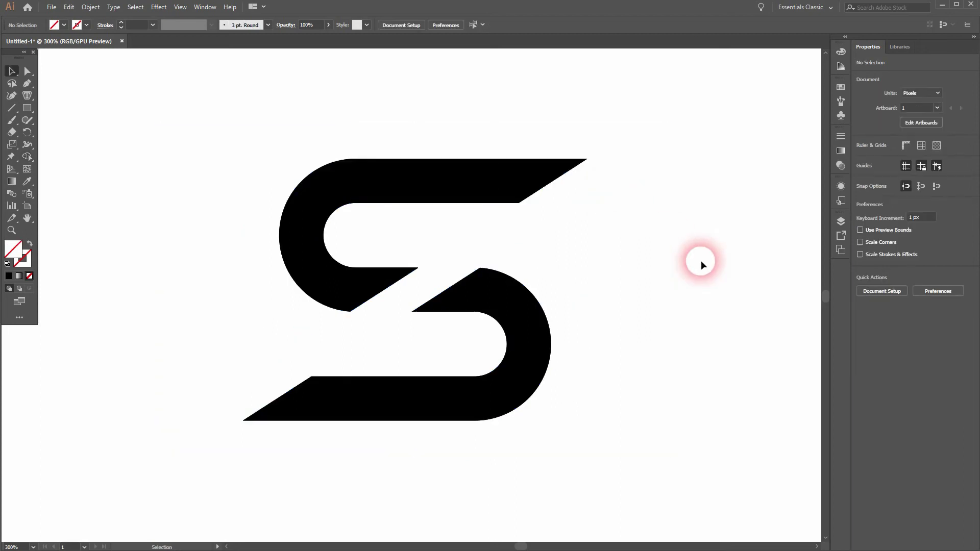
Step: Select the unfilled outer S outline and fill it with a linear gradient
scroll(688, 255, down, 2)
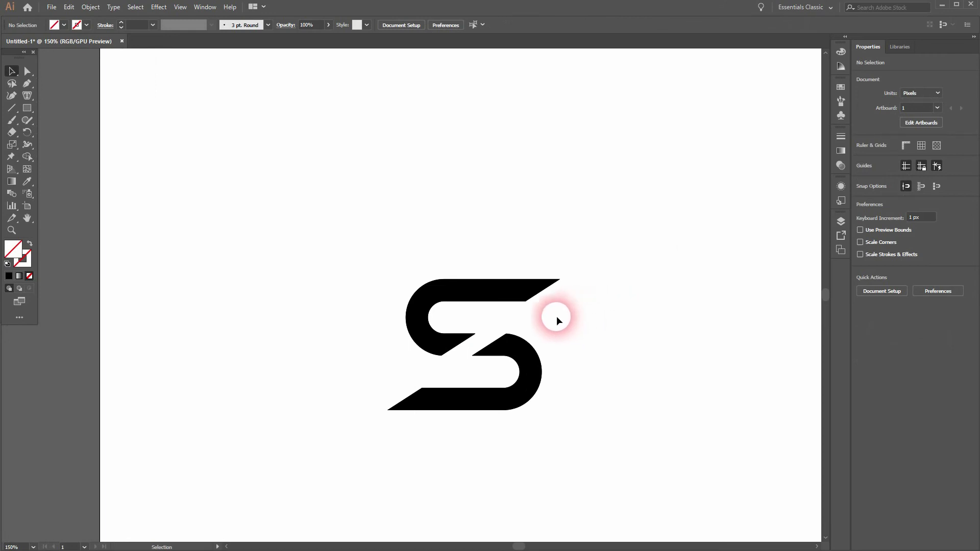
click(535, 316)
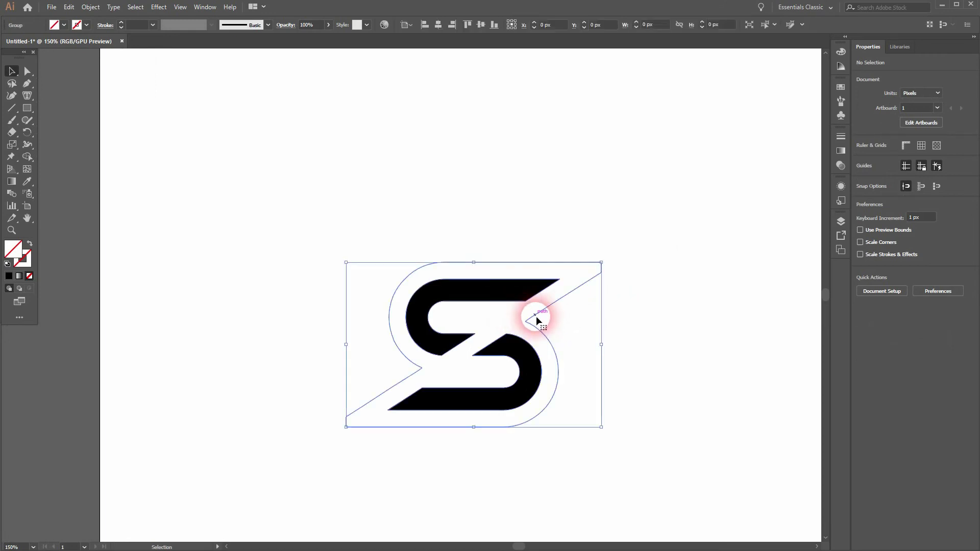
click(205, 6)
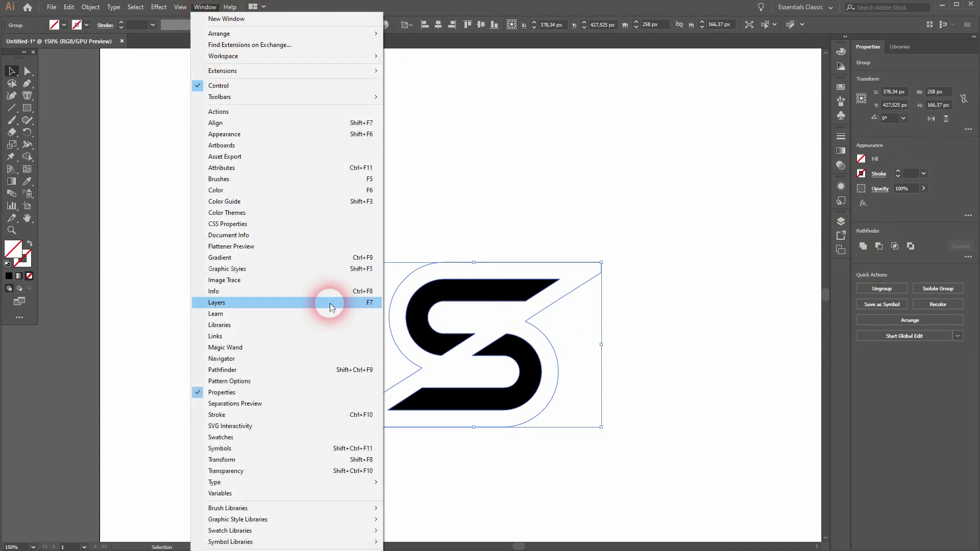
click(295, 259)
click(714, 150)
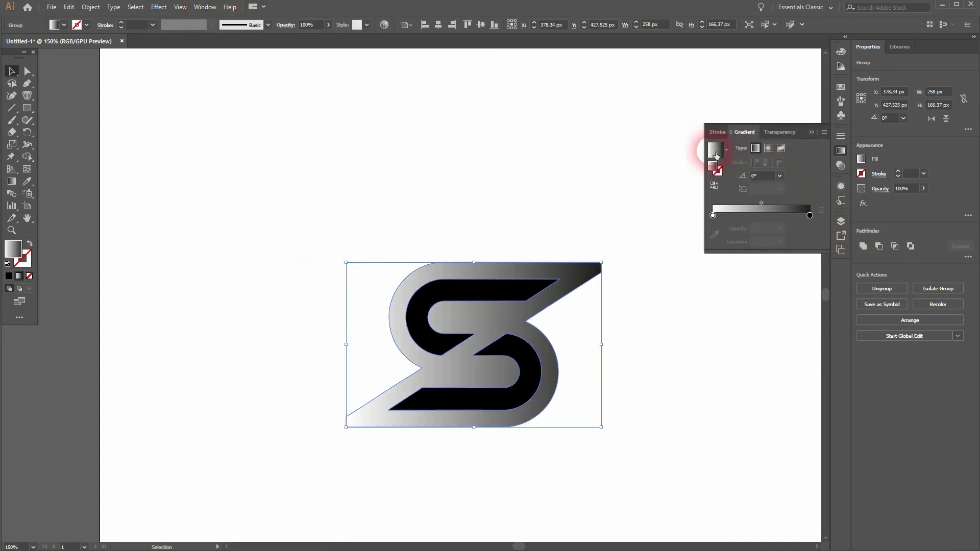
Step: Set the gradient's start colour to blue (R=0 G=113 B=188) and its end colour to teal (R=0 G=169 B=157)
double_click(712, 215)
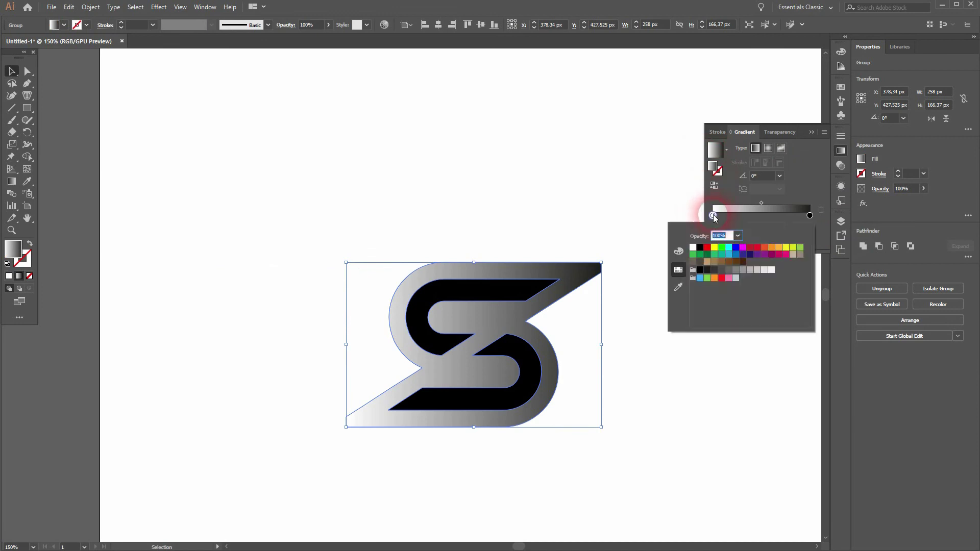
click(763, 247)
click(745, 254)
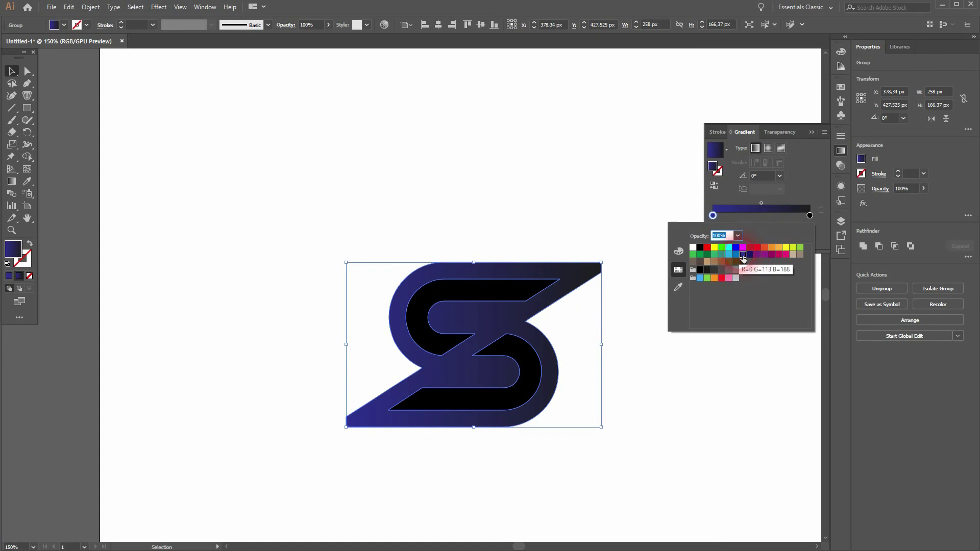
click(735, 254)
click(809, 216)
double_click(810, 215)
click(722, 254)
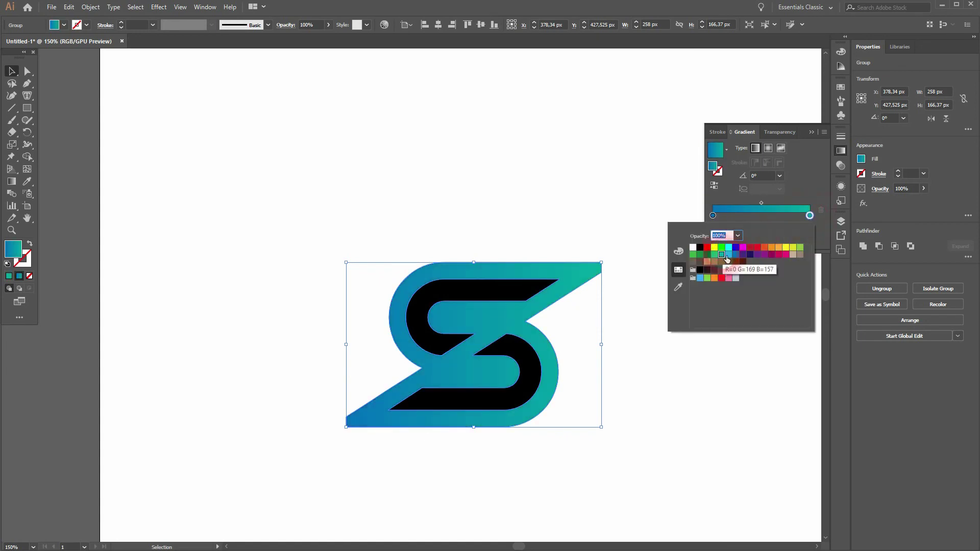
click(819, 174)
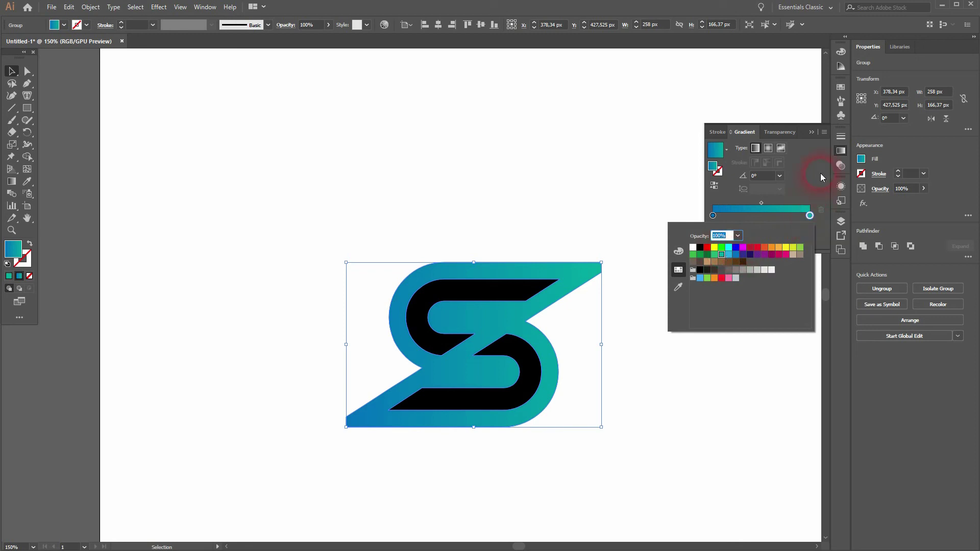
Step: Redirect the outer S's gradient with the Gradient tool to run diagonally from blue at the upper arm's tip to teal, at about -133.1°
click(11, 182)
drag(437, 415, 444, 273)
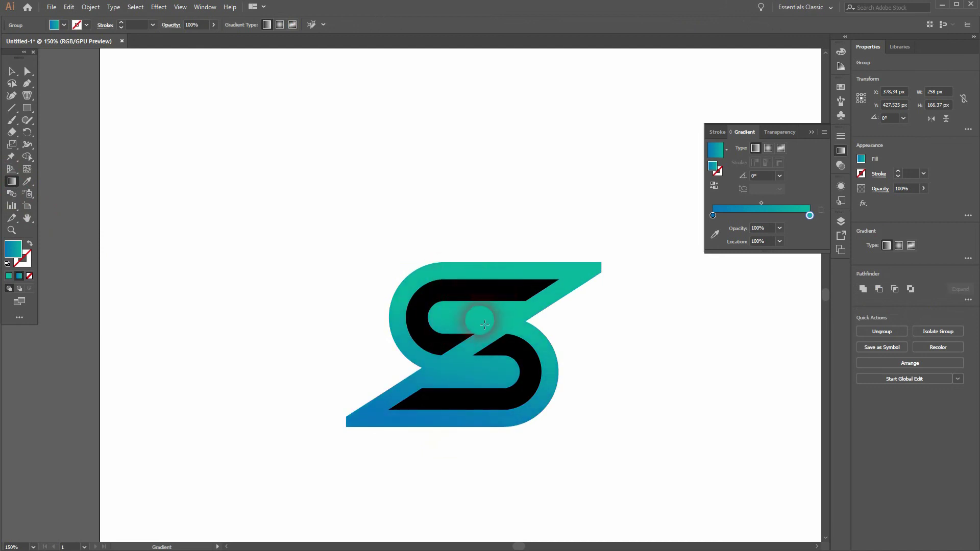
drag(575, 241, 450, 376)
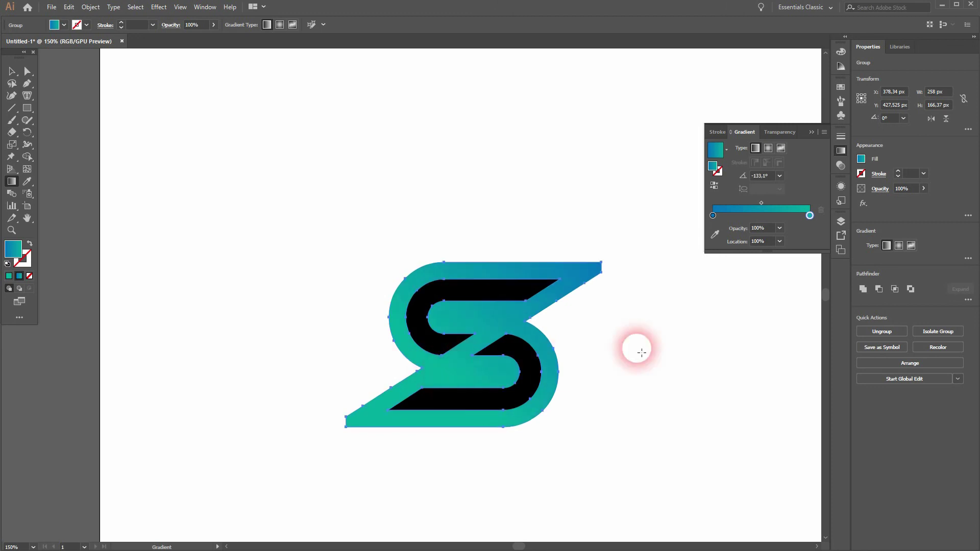
click(807, 134)
click(744, 362)
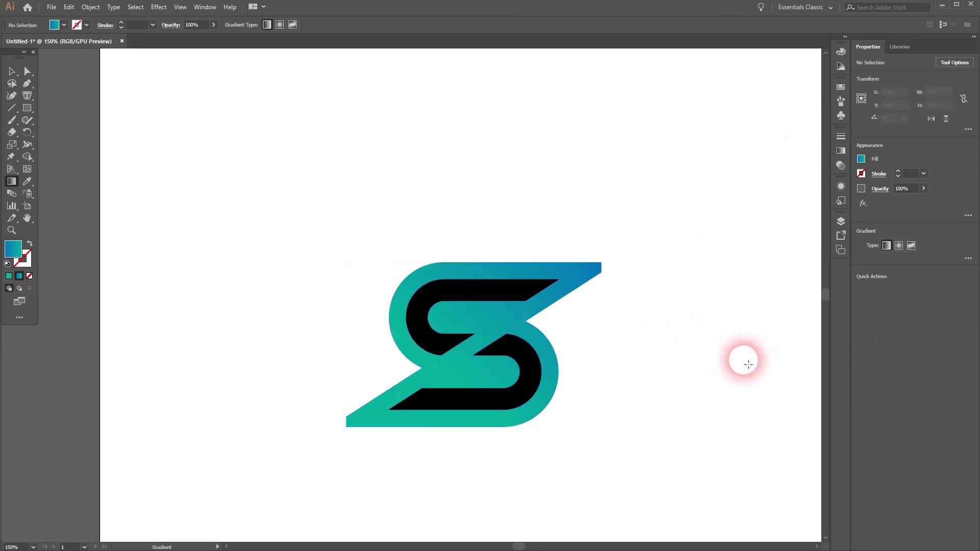
Step: Select the black inner S group and change its fill to white
key(v)
click(421, 312)
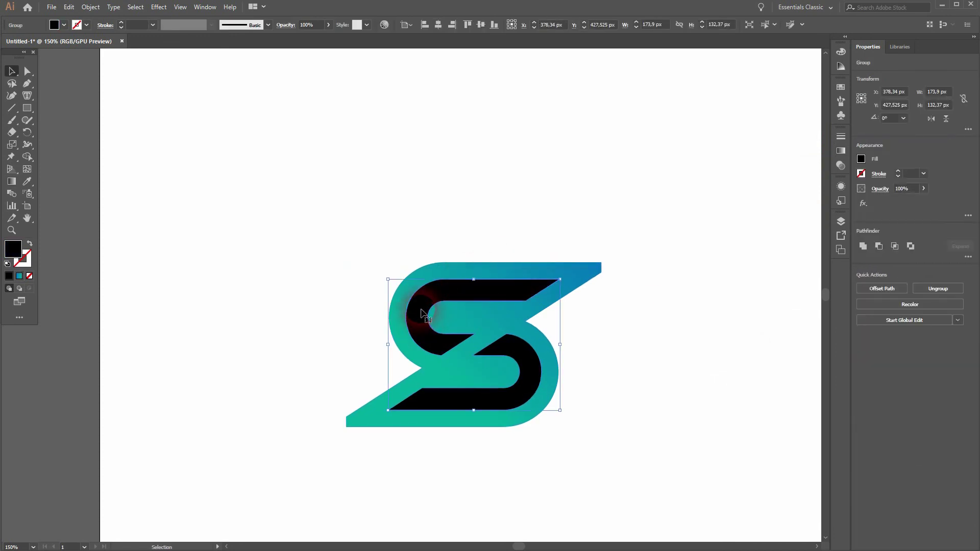
click(63, 24)
click(38, 42)
click(277, 297)
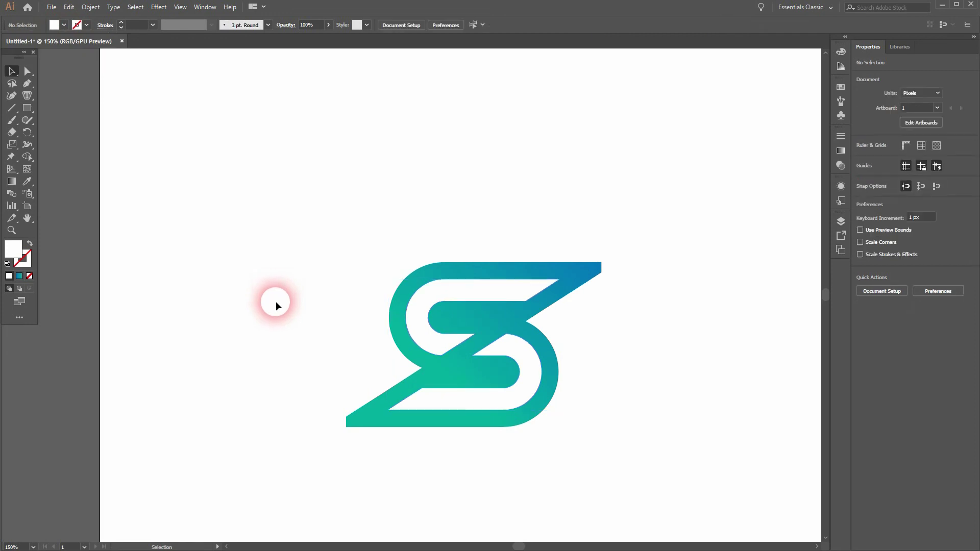
Step: Group the white inner S with the gradient outer S and scale the logo up proportionally from its centre to about 346 × 223 px
key(ctrl+0)
drag(274, 427, 505, 250)
right_click(464, 264)
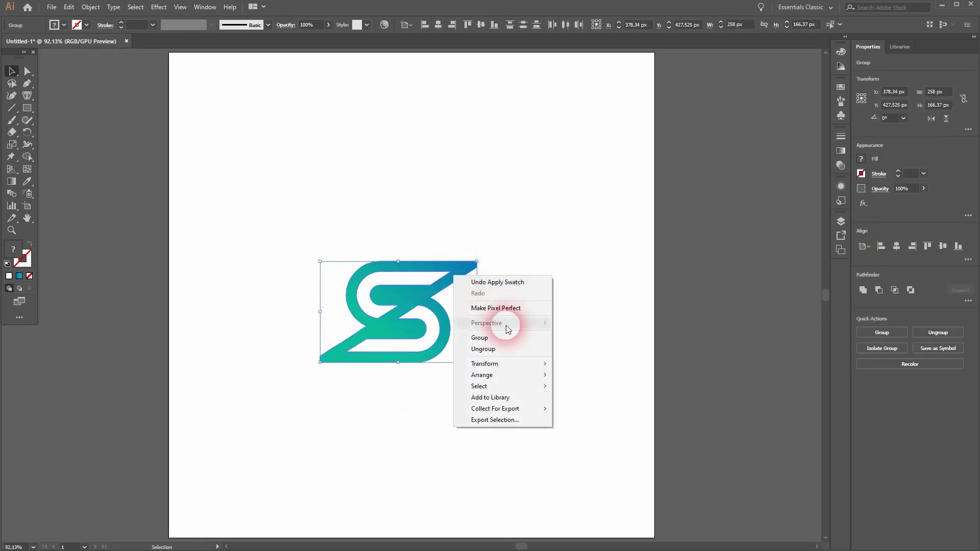
click(503, 336)
drag(476, 311, 505, 310)
click(612, 314)
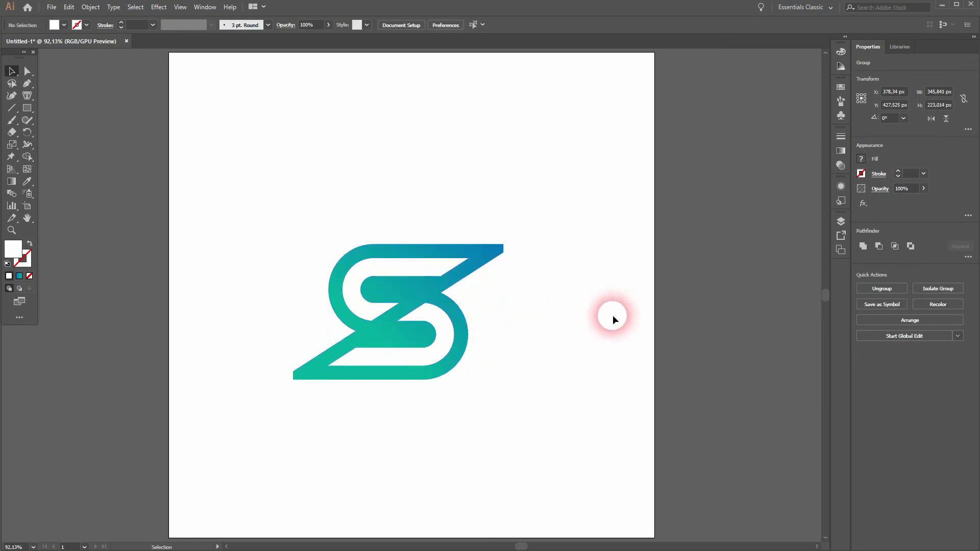